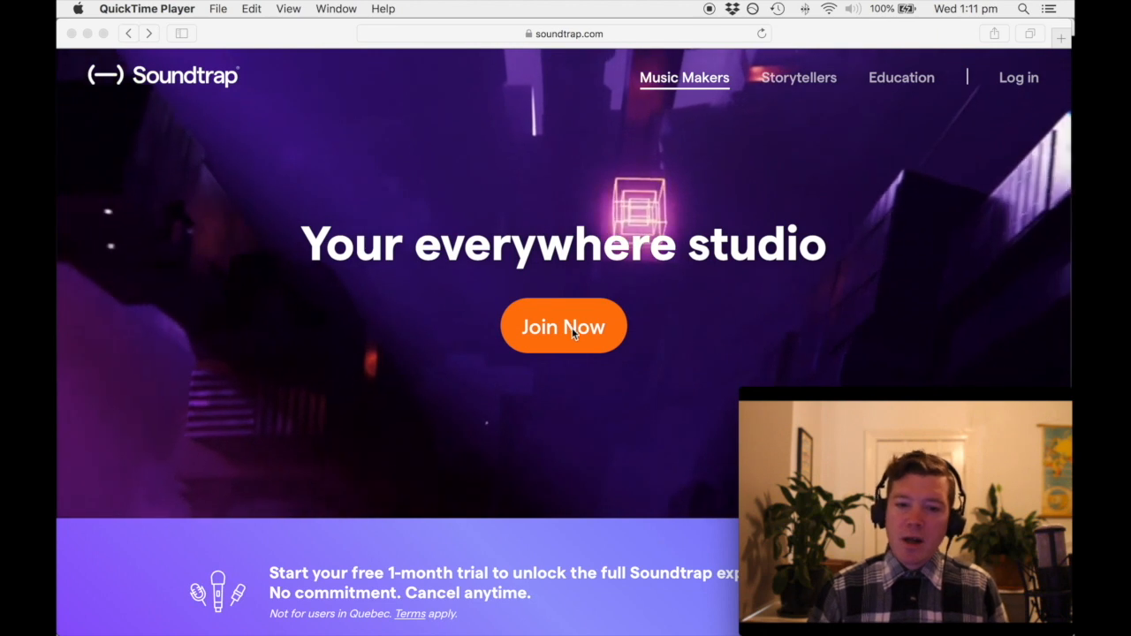
Open the Soundtrap student sign-up for educational use, choosing to join as a student
click(574, 334)
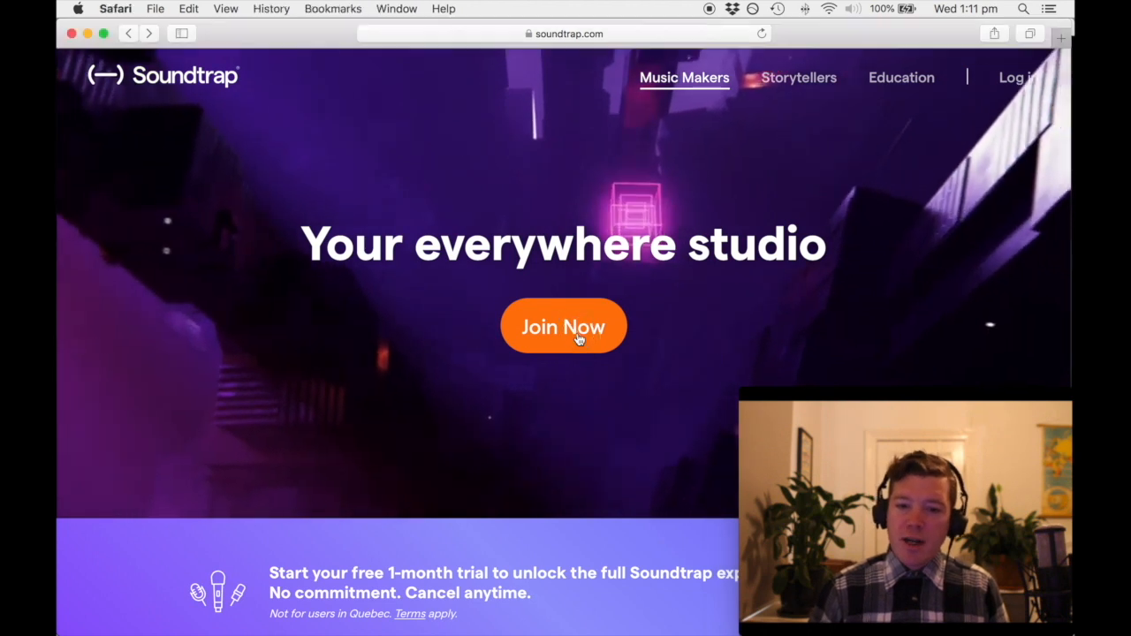
click(579, 328)
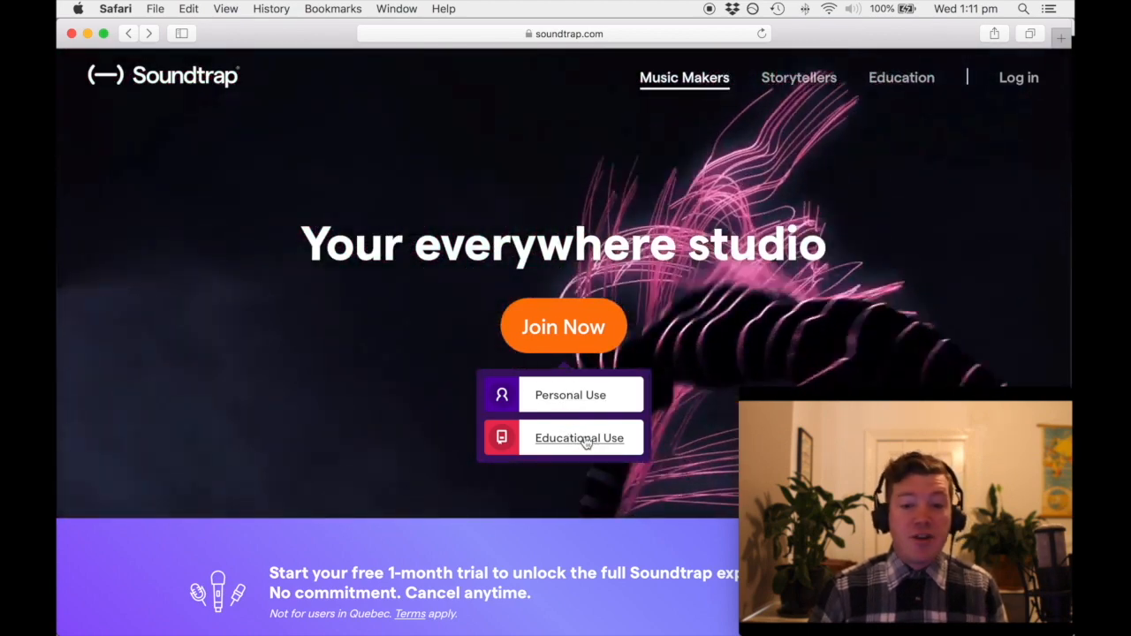
click(586, 437)
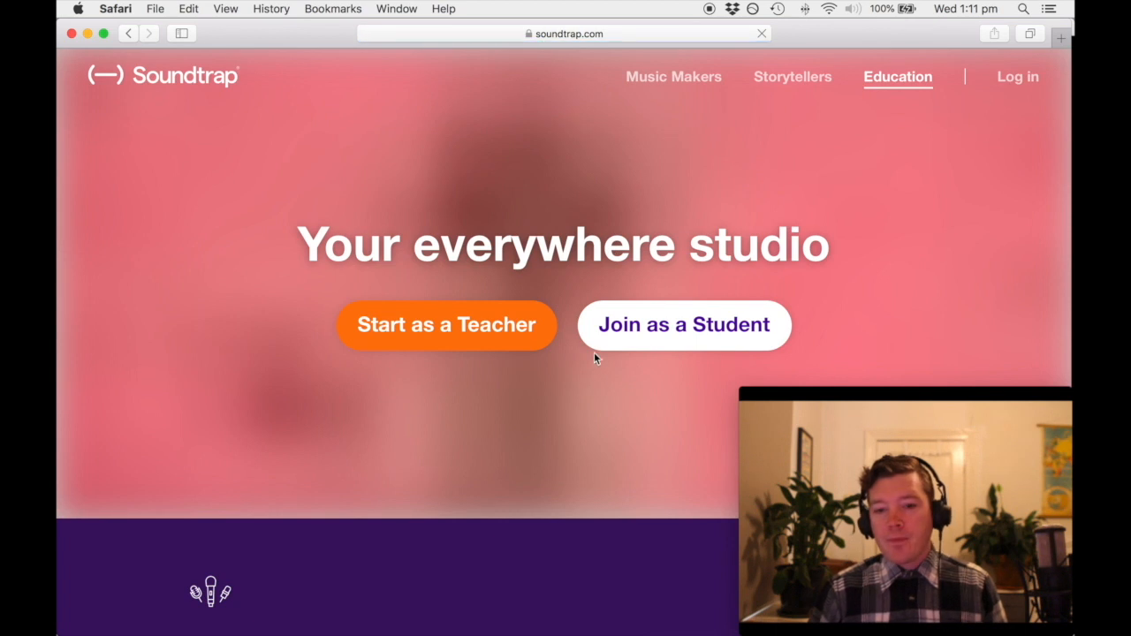
click(422, 331)
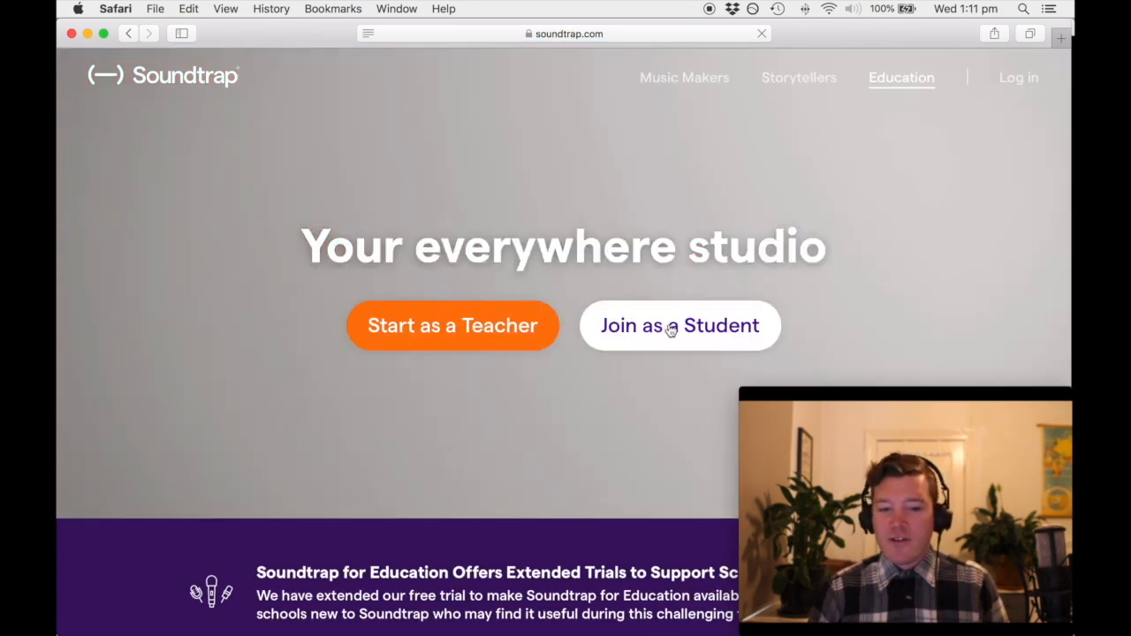
click(681, 331)
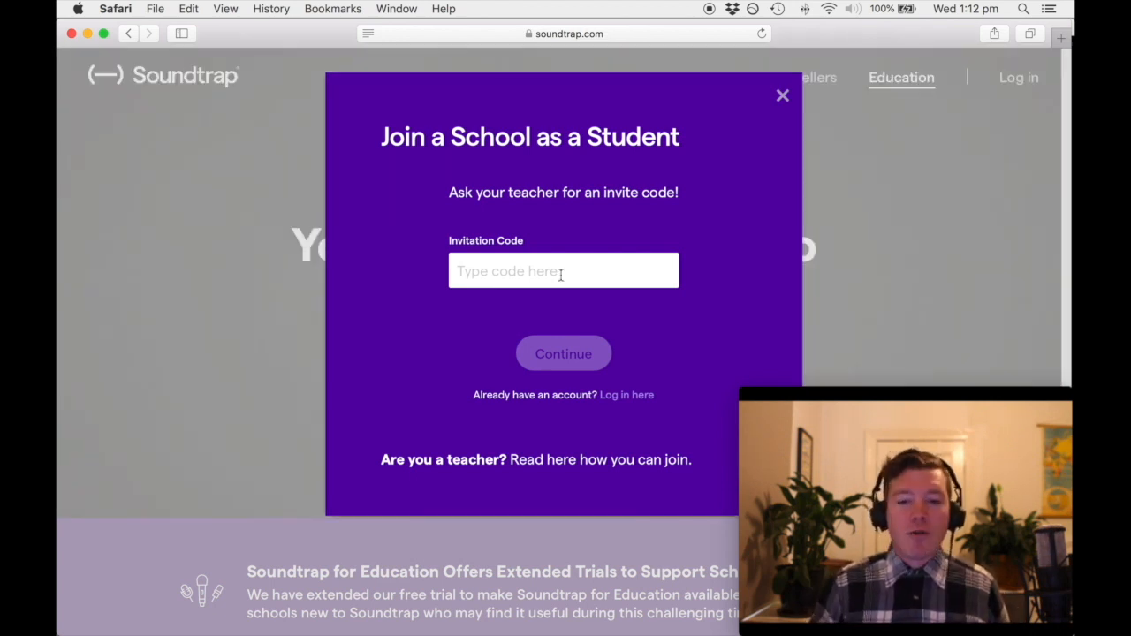
Paste the teacher's invitation code into the join dialog and continue
click(580, 268)
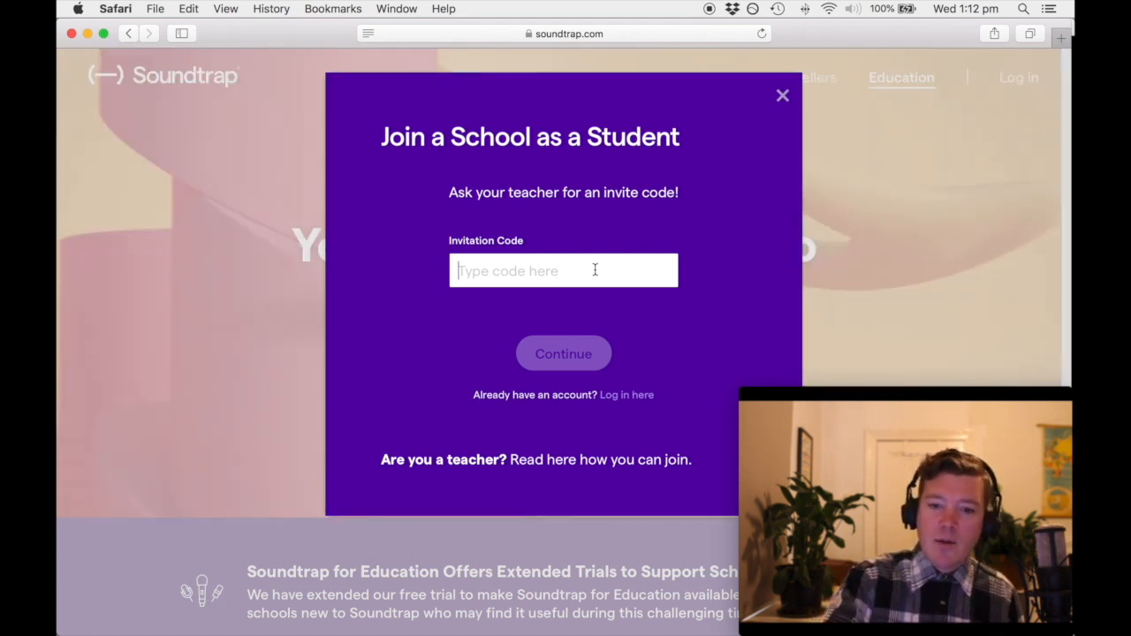
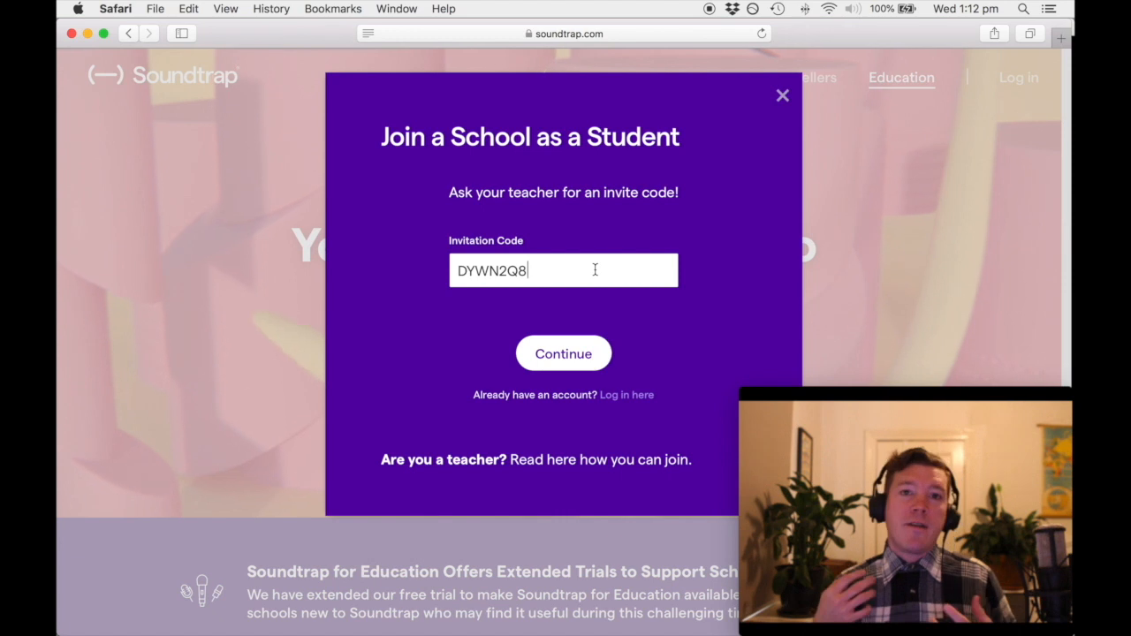
click(555, 354)
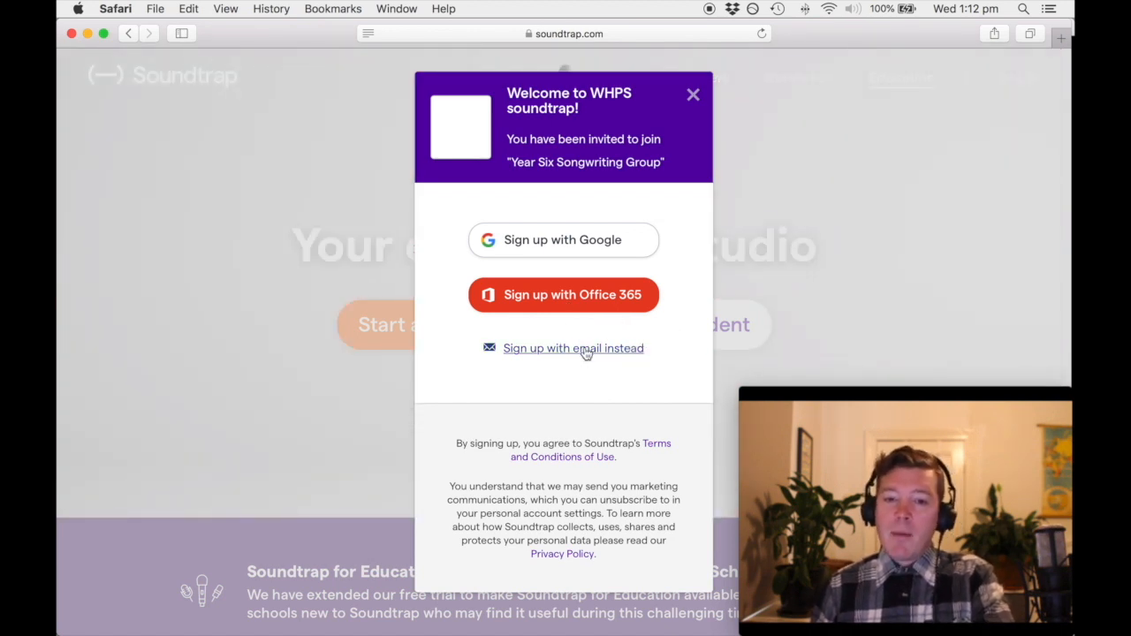
Choose signing up with e-mail instead and enter the student's e-mail address
click(585, 352)
click(646, 252)
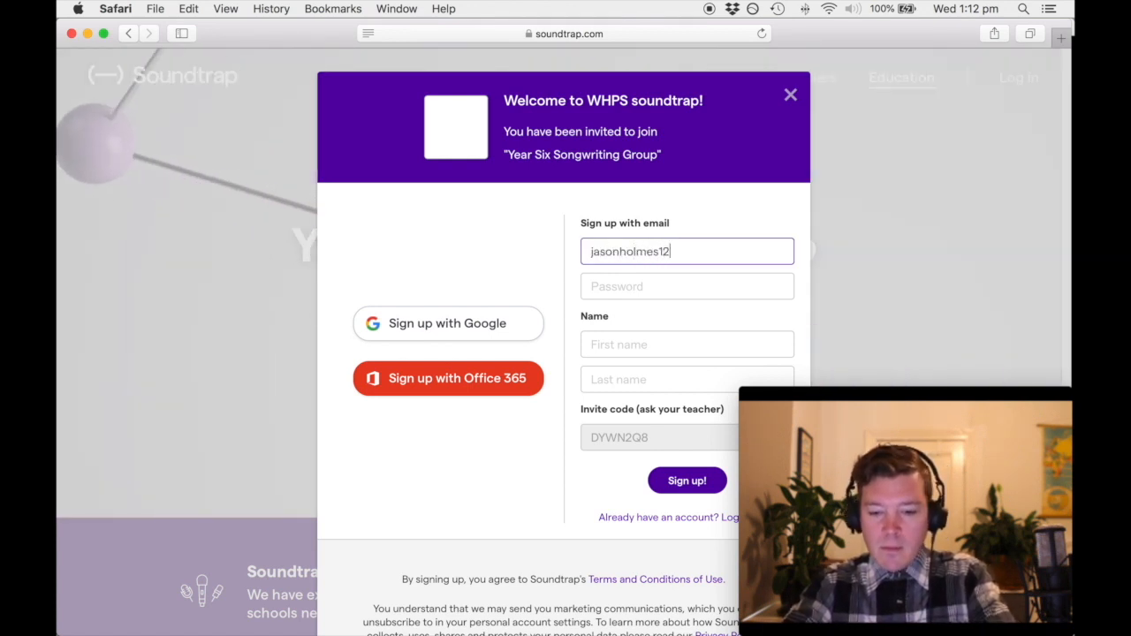
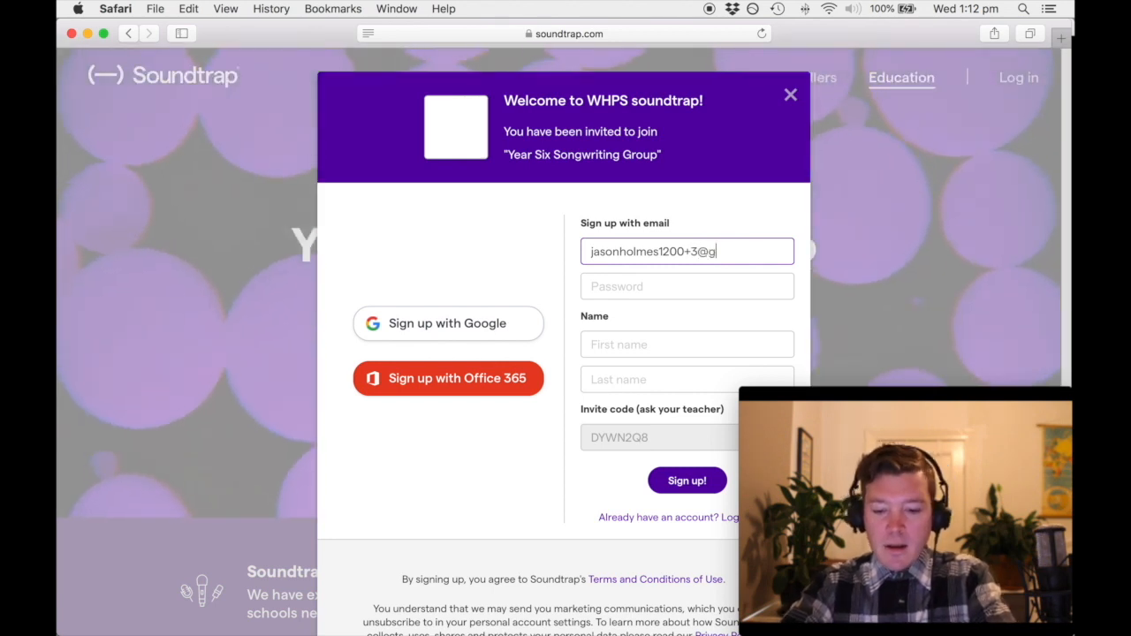
key(Tab)
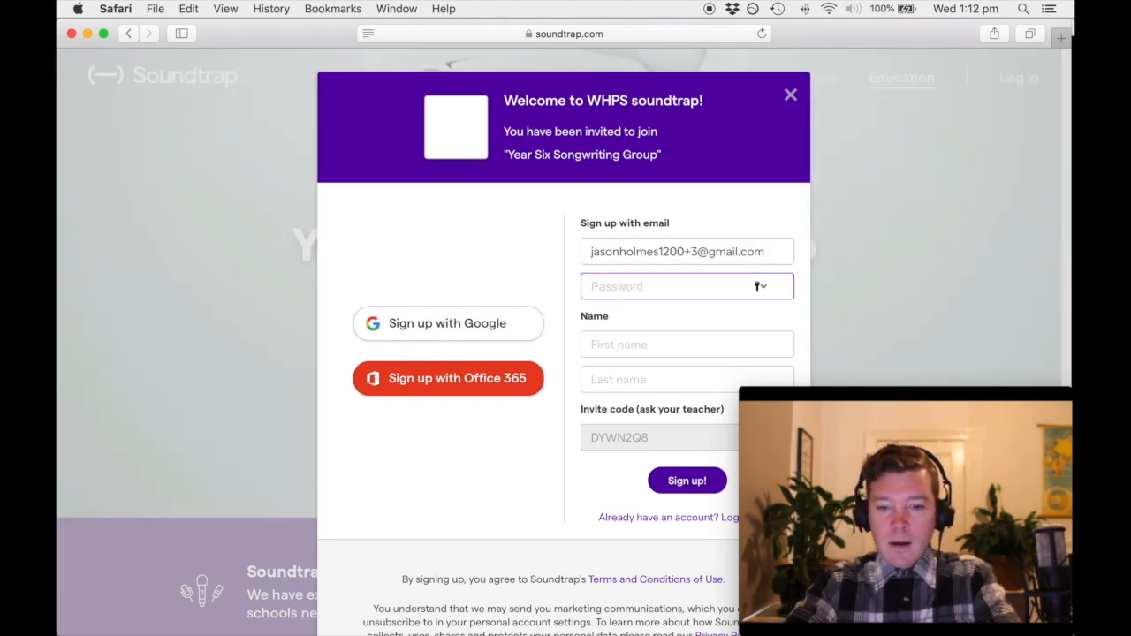
Enter the new account password
text(•••••••)
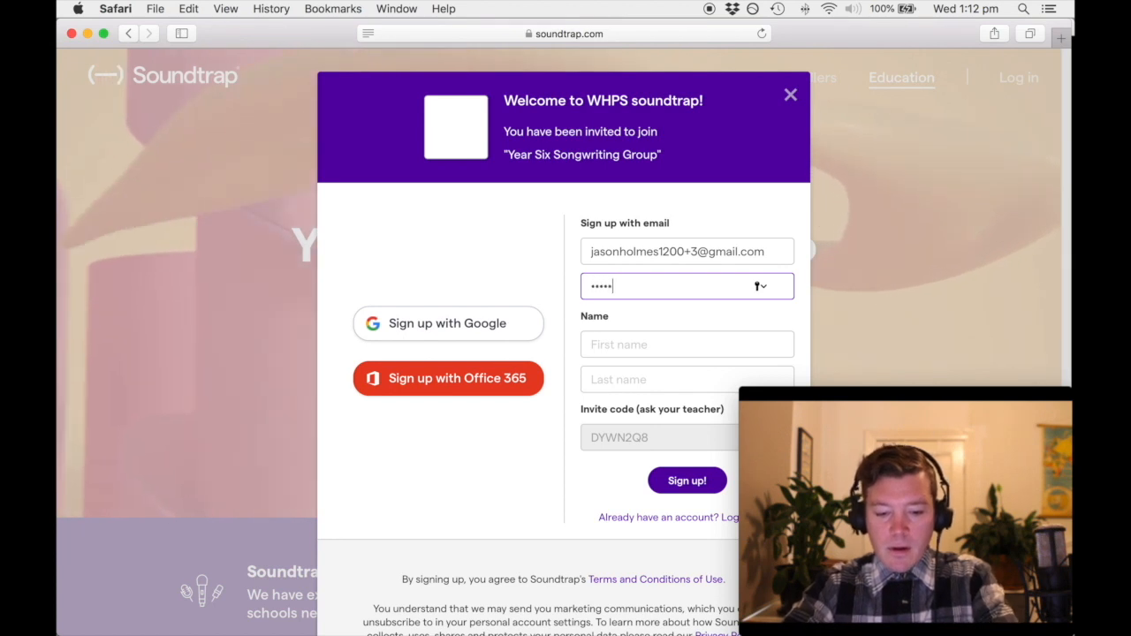
text(•)
key(Tab)
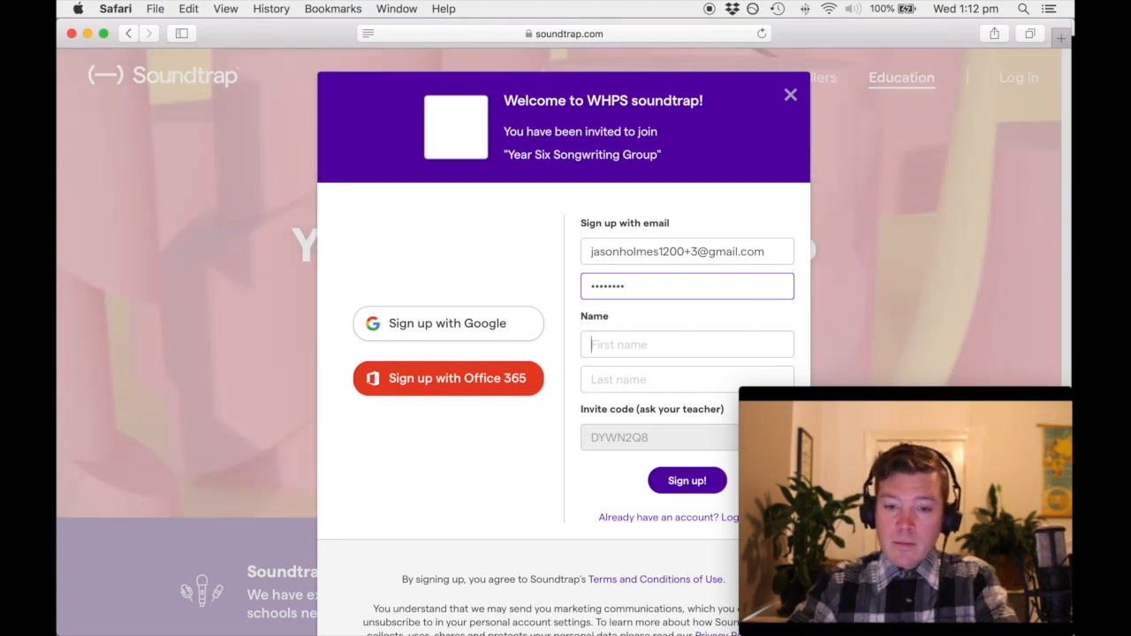
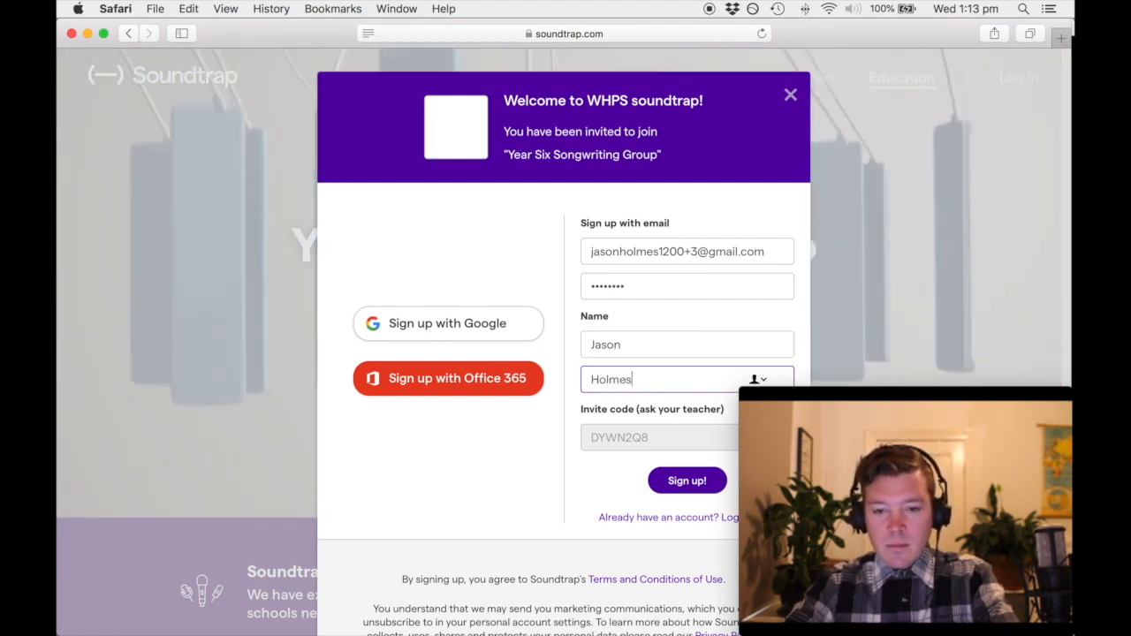
Fill in the student's first and last name and submit the sign-up form
text(C)
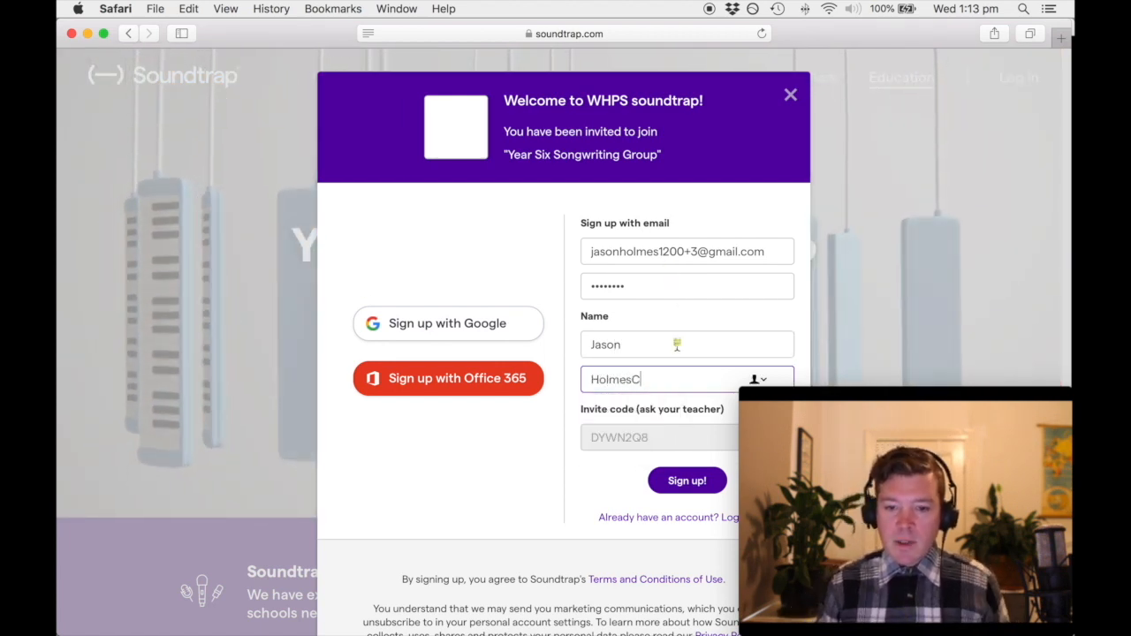
click(692, 481)
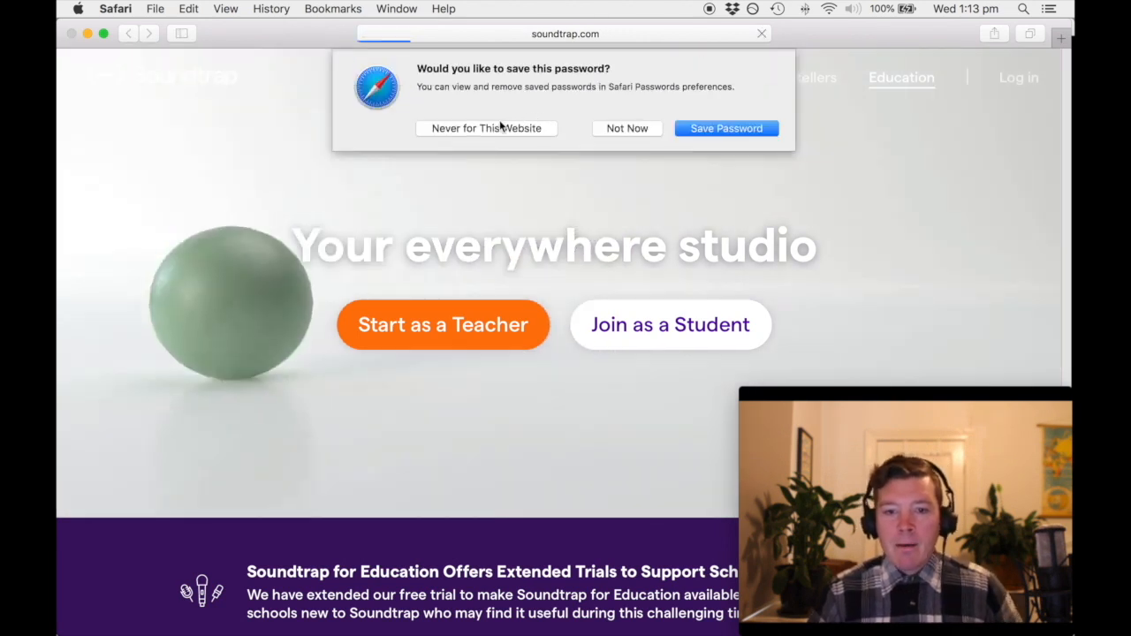
Decline saving the password for this website and switch the browser window to full screen
click(498, 127)
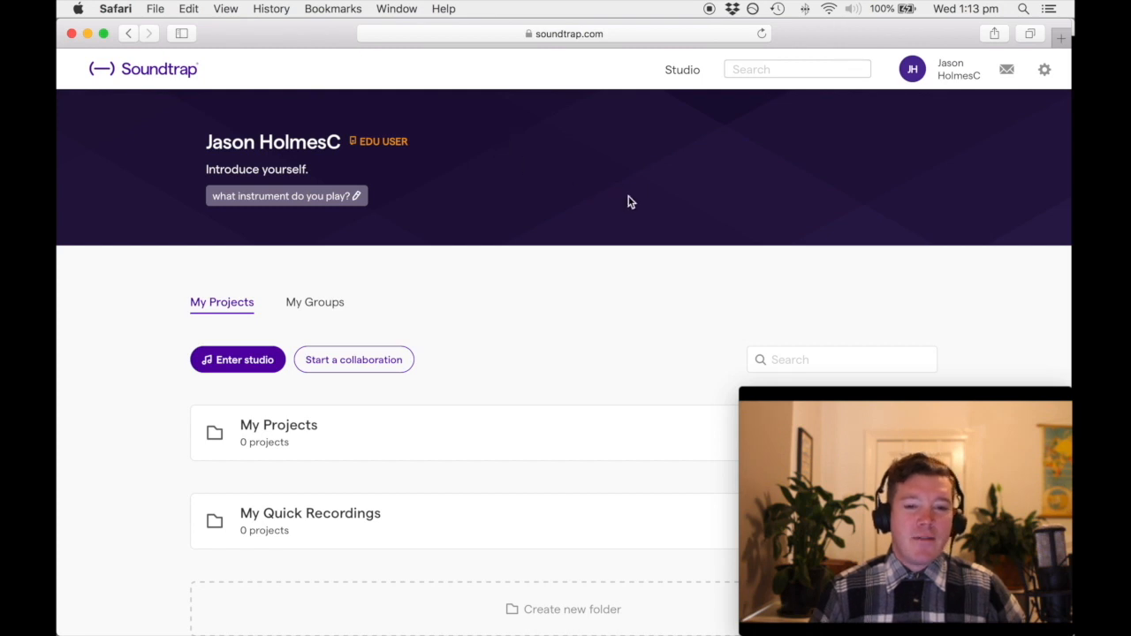
mouse_move(813, 421)
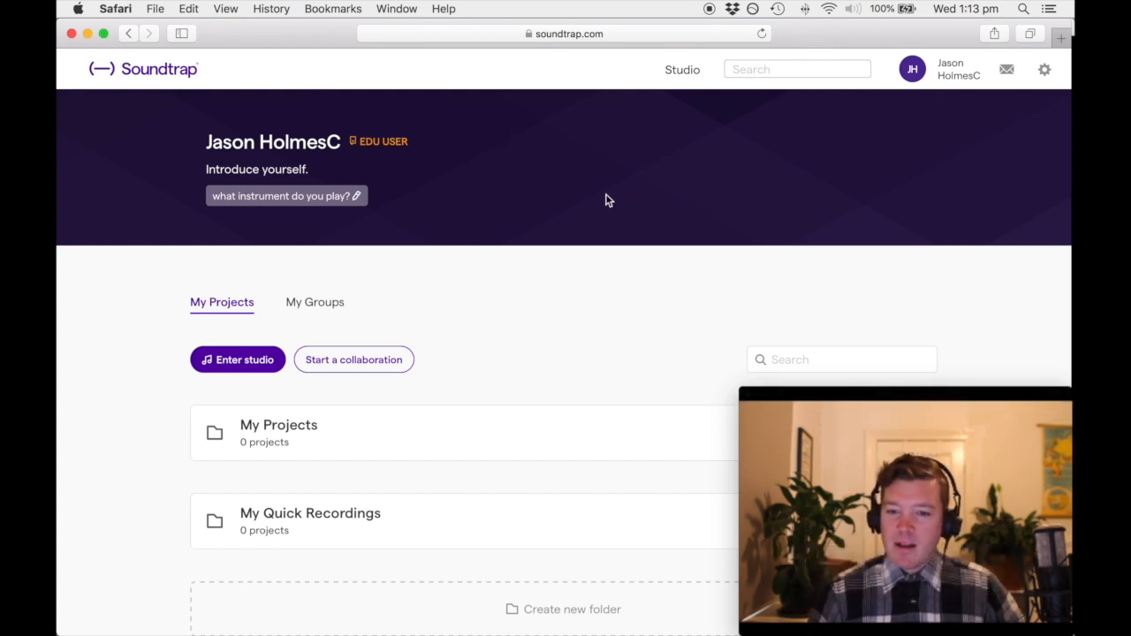
click(104, 34)
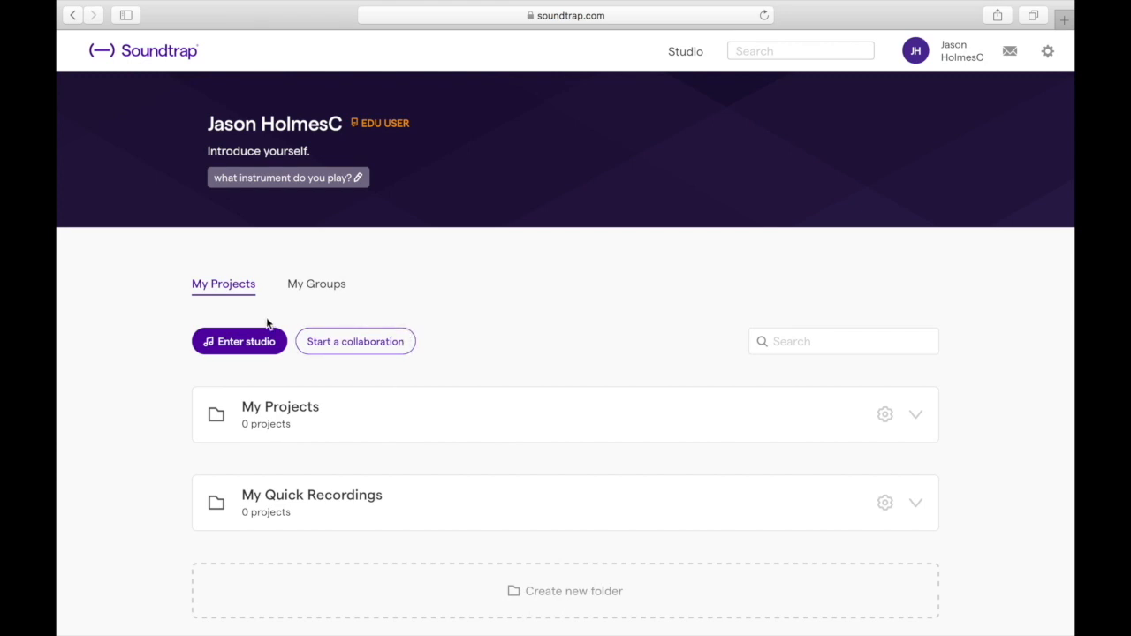
Look over the joined groups and the group invite-code dialog, then return to My Projects
scroll(308, 292, down, 1)
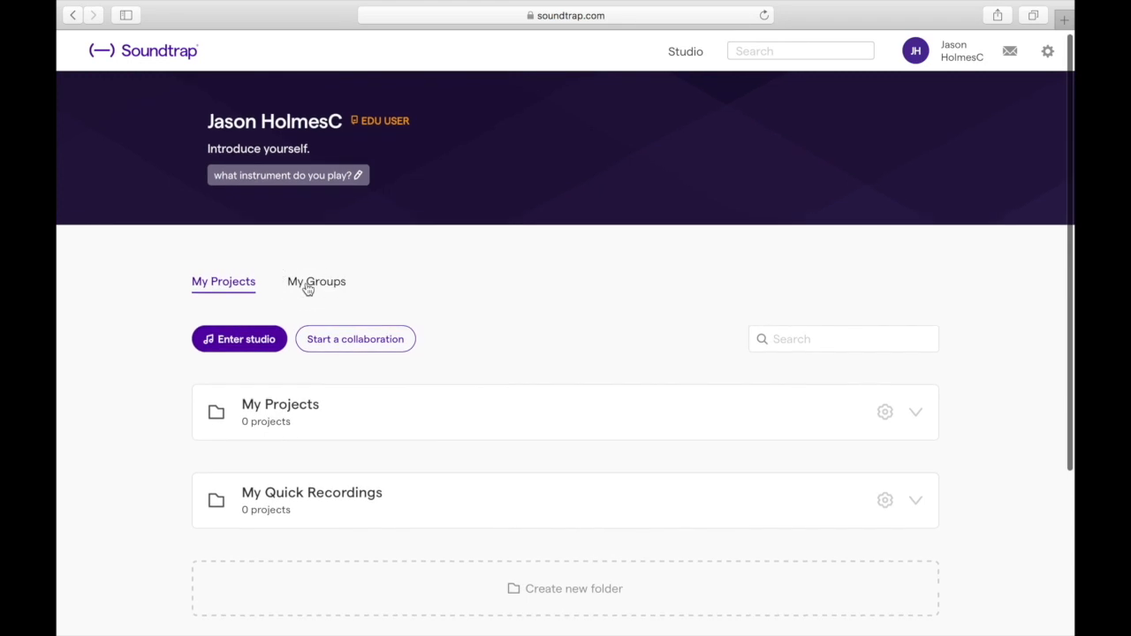
click(308, 283)
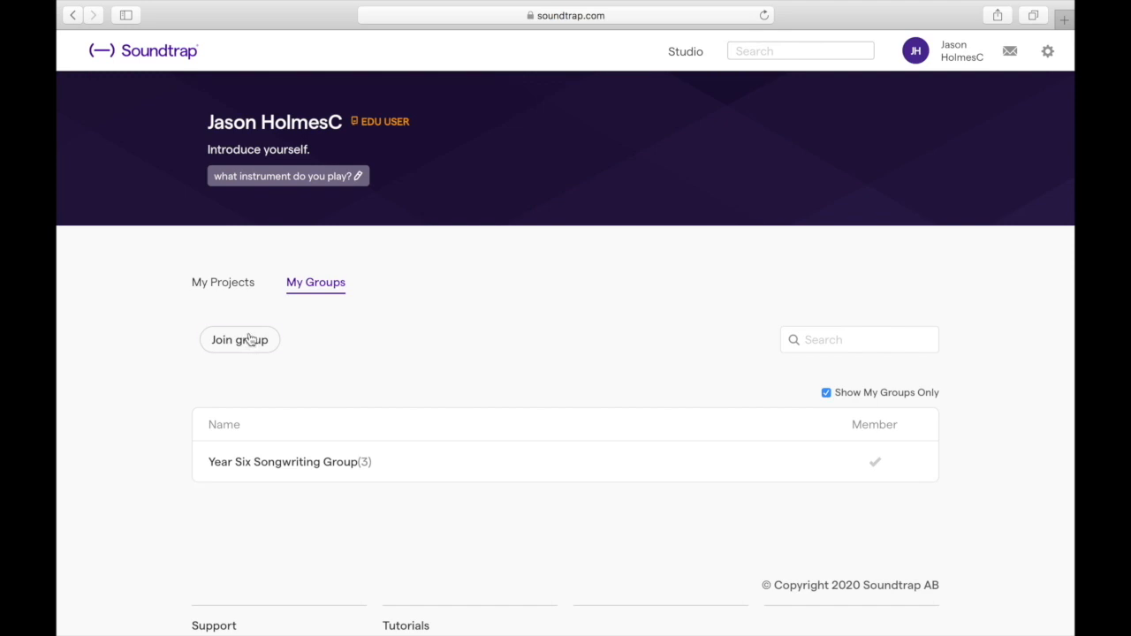
click(250, 340)
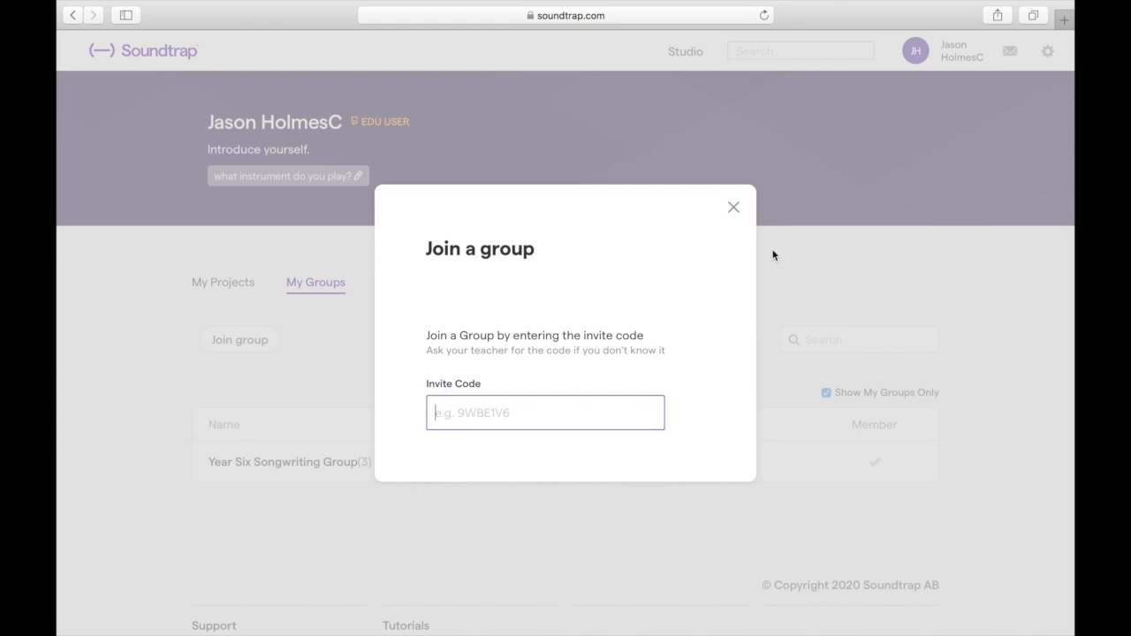
click(733, 208)
click(217, 286)
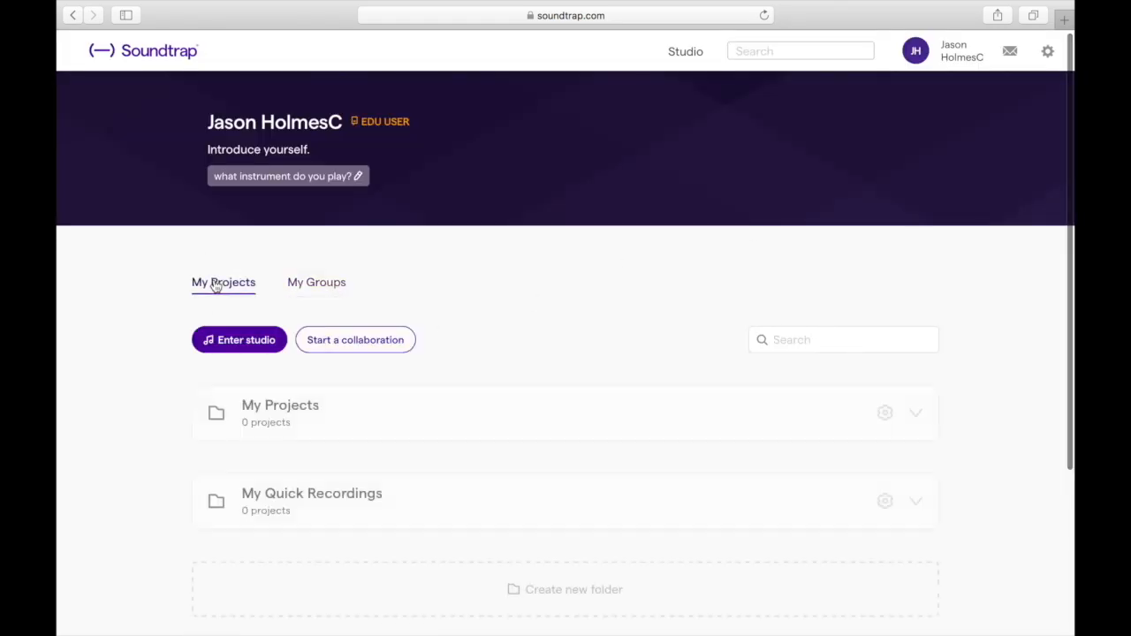
Enter the studio and start a new Music project from scratch
click(244, 342)
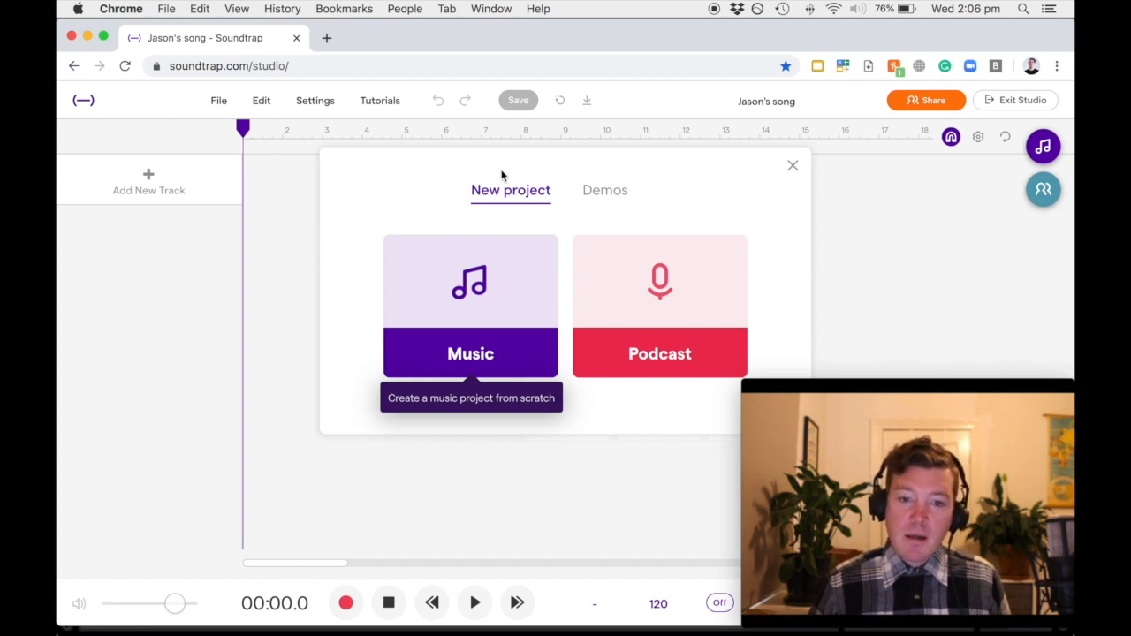
click(464, 345)
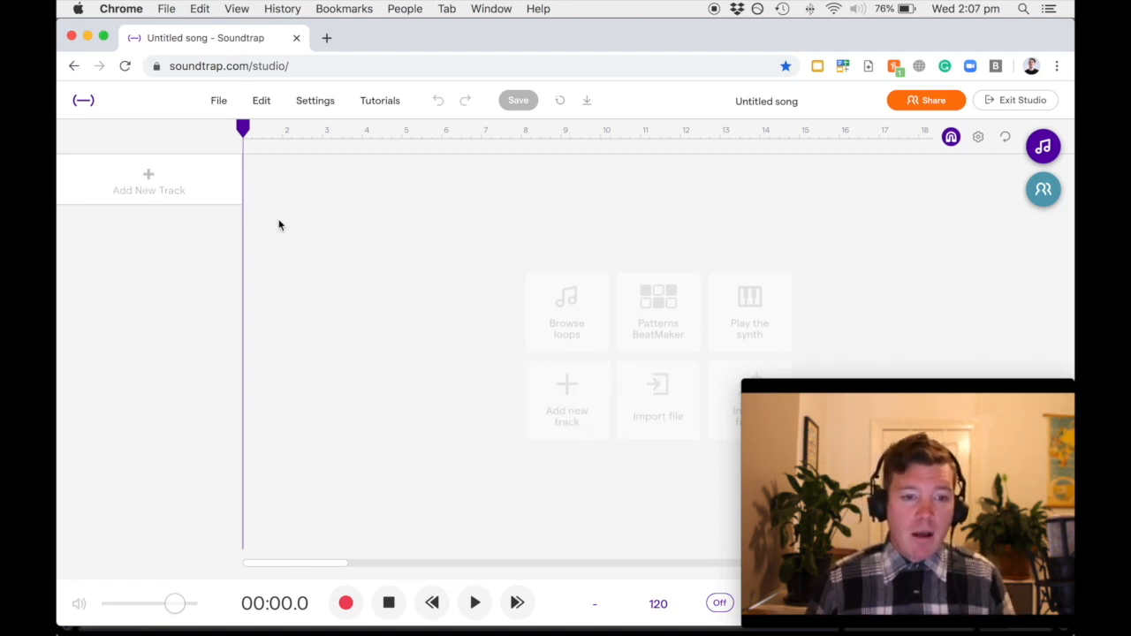
Open the loop browser and switch the browser window to full screen
click(566, 307)
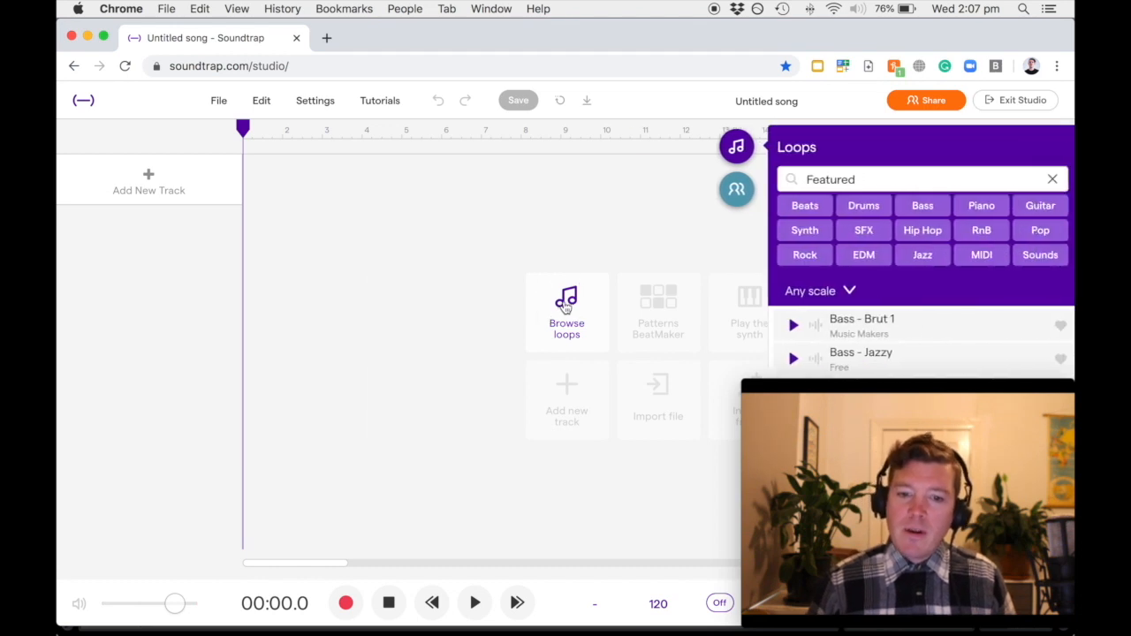
click(738, 147)
click(1050, 149)
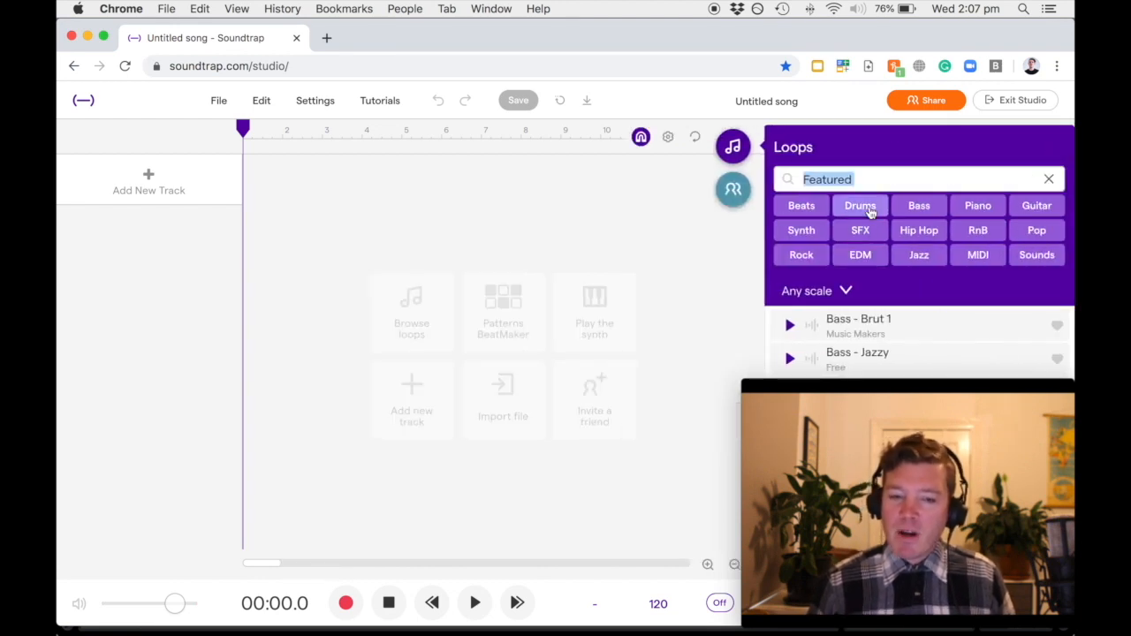
click(103, 37)
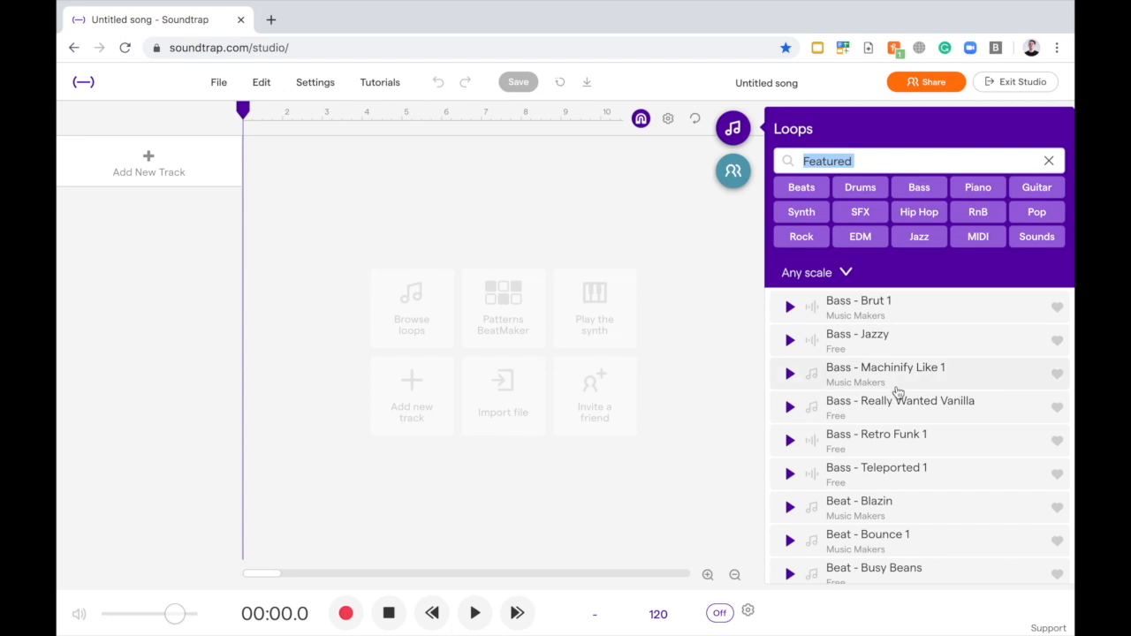
Preview the Piano - Clone loop and add it to the project as a new track
scroll(899, 396, down, 15)
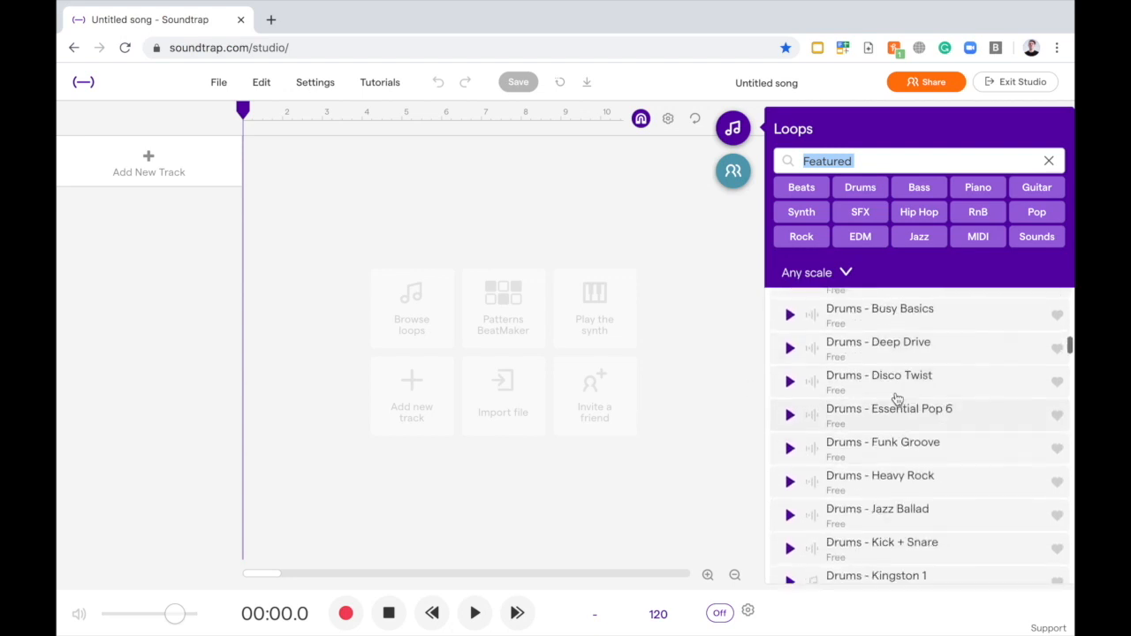
scroll(899, 399, down, 3)
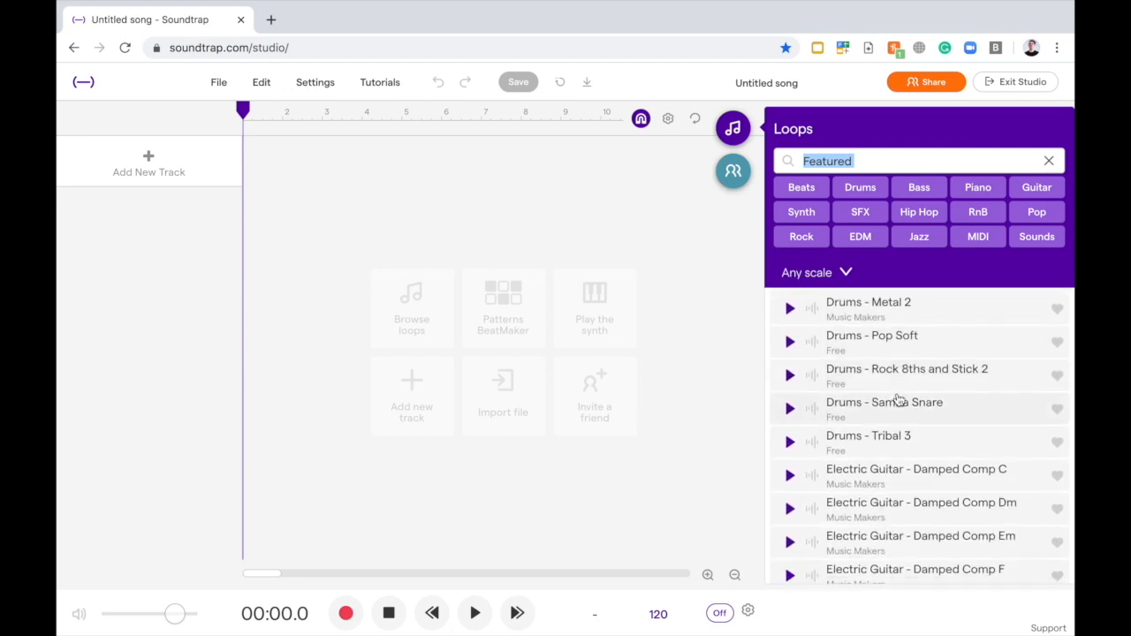
scroll(900, 399, down, 8)
scroll(898, 405, down, 20)
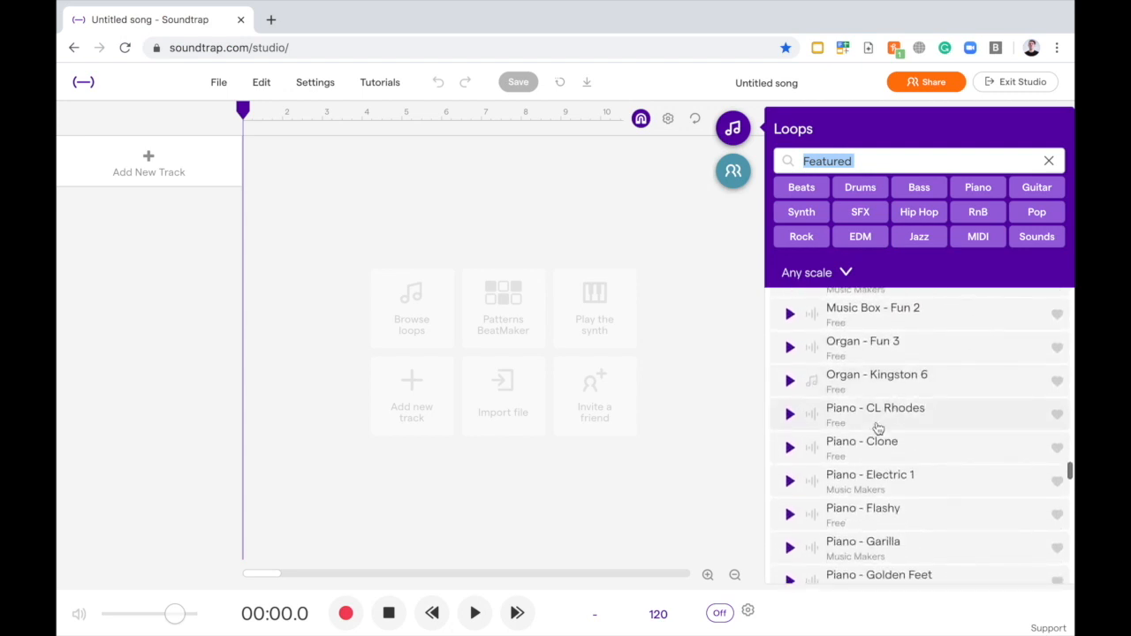
click(788, 449)
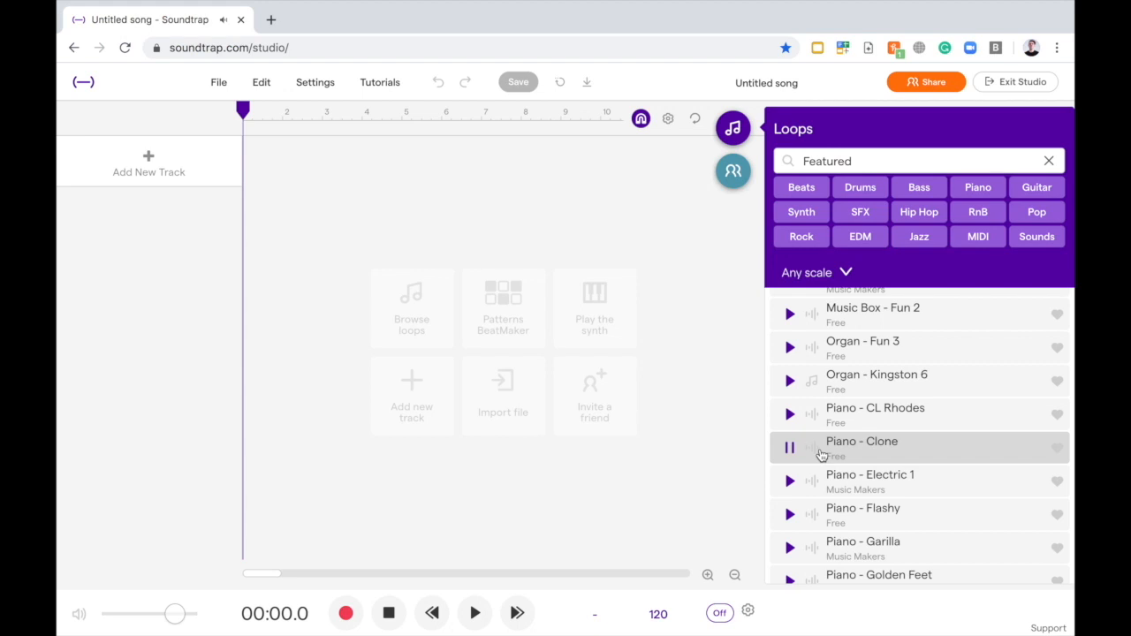
double_click(895, 451)
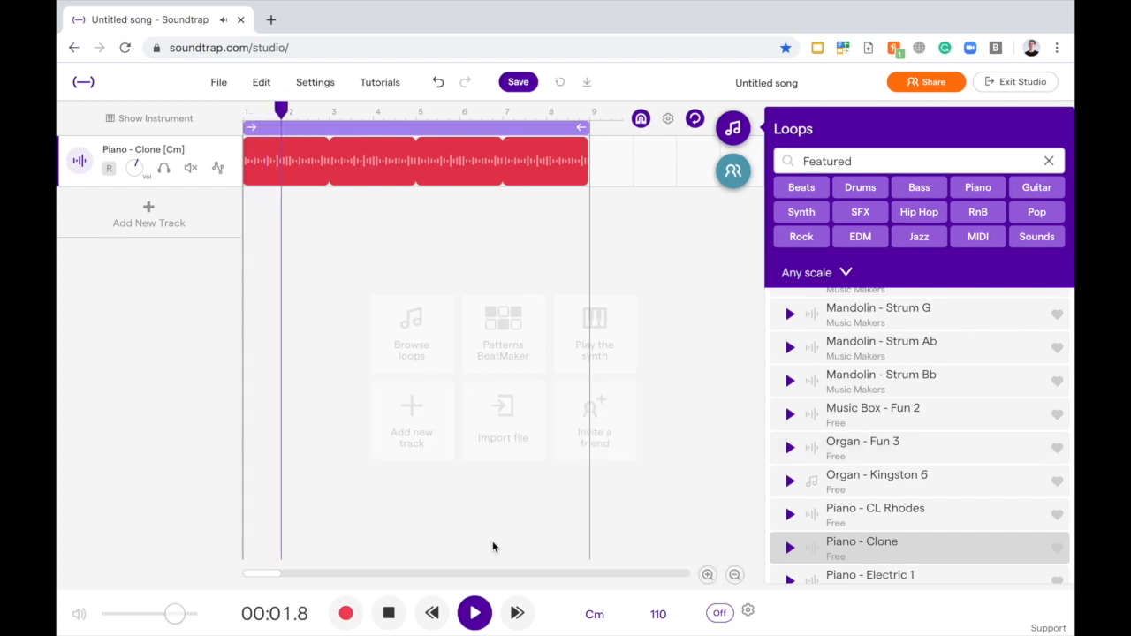
Stop playback and filter the loop browser to show Beats loops
click(476, 613)
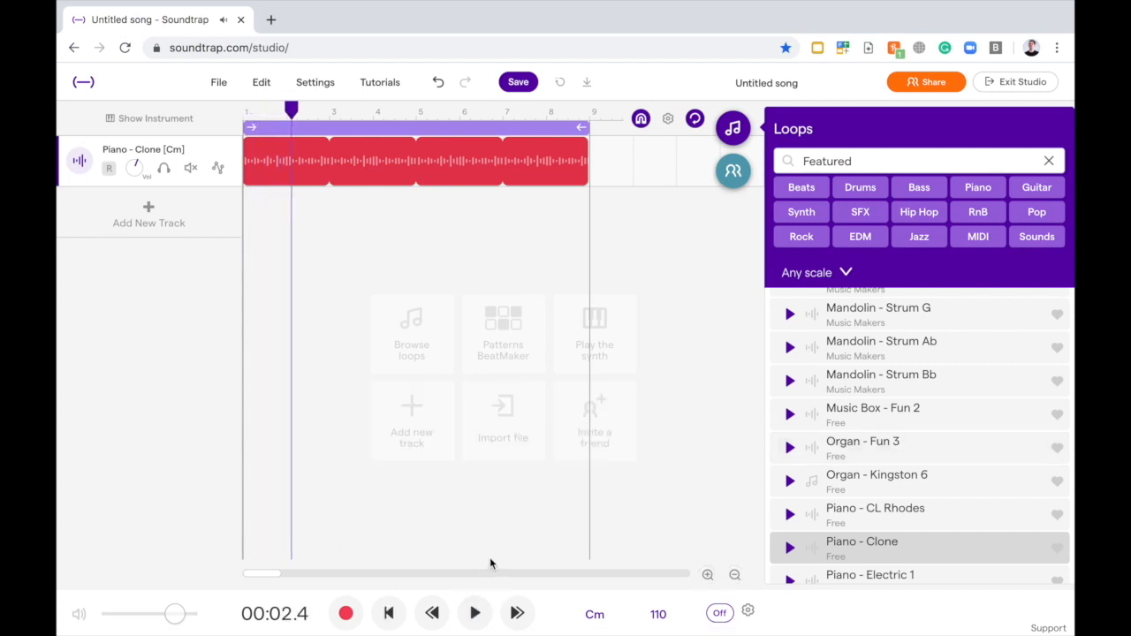
mouse_move(321, 176)
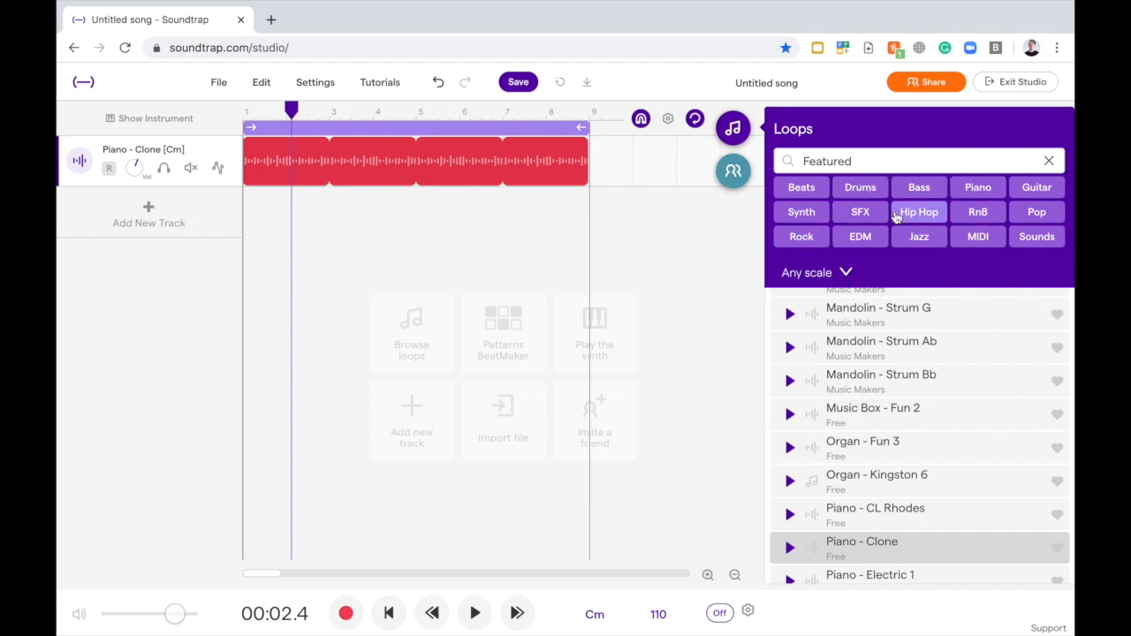
click(1048, 161)
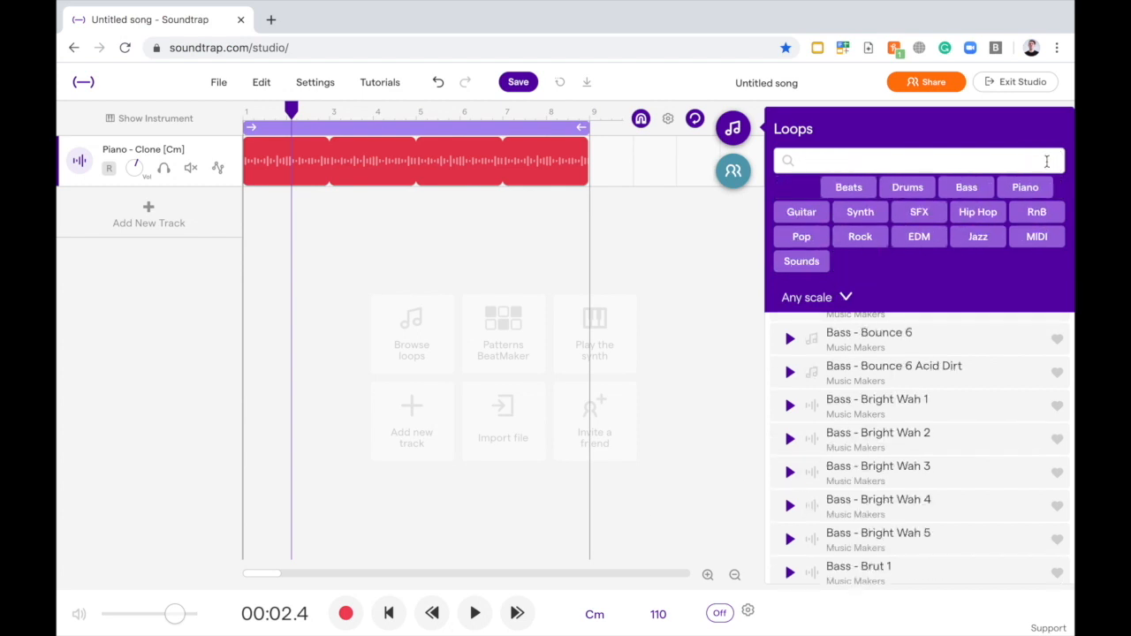
click(858, 187)
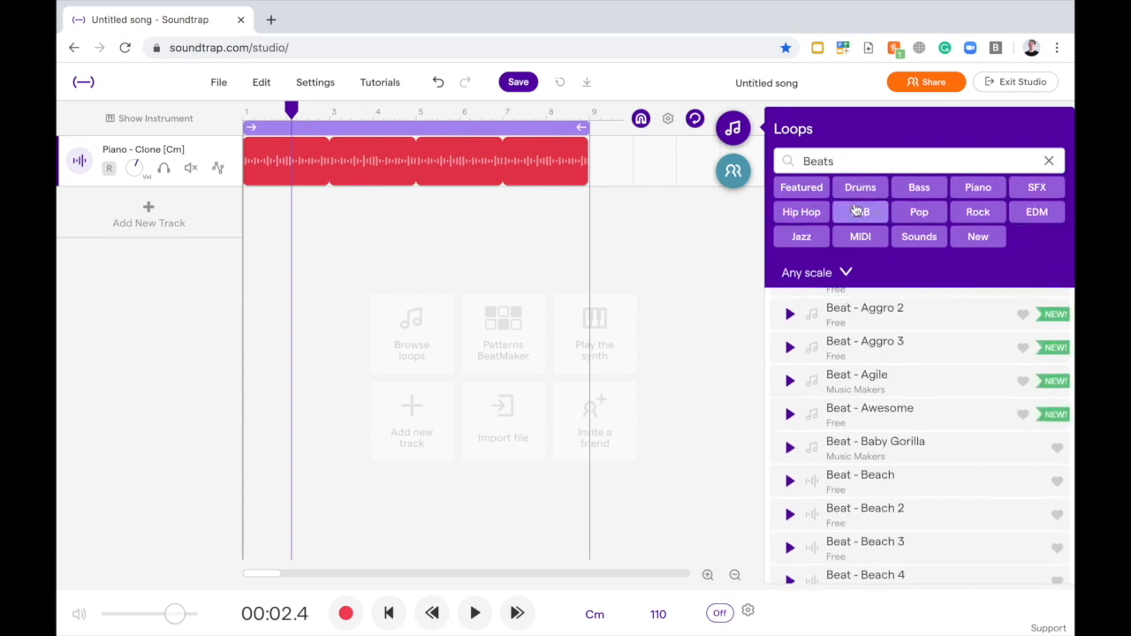
scroll(869, 421, down, 10)
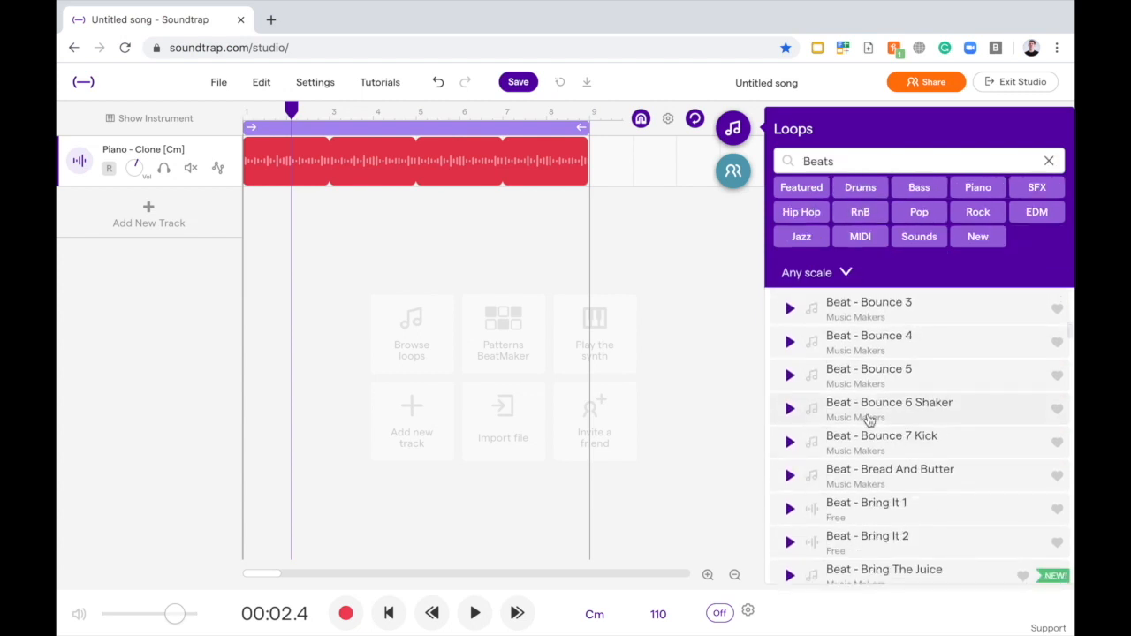
Preview beat loops and add Beat - Buttery to the project as a new track
click(787, 442)
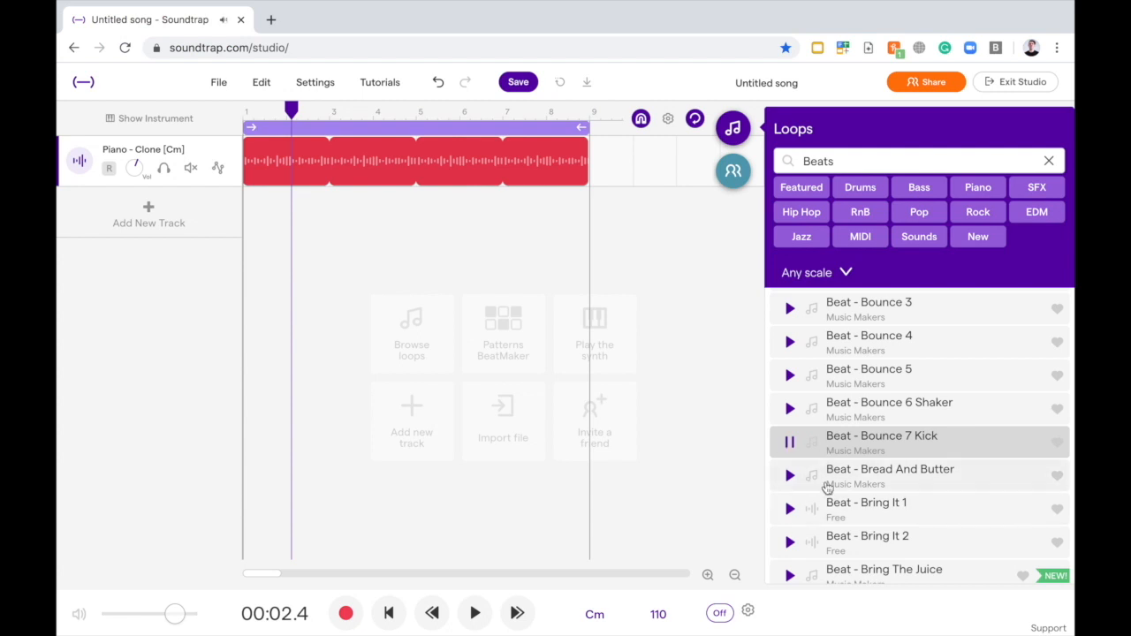
scroll(825, 485, down, 4)
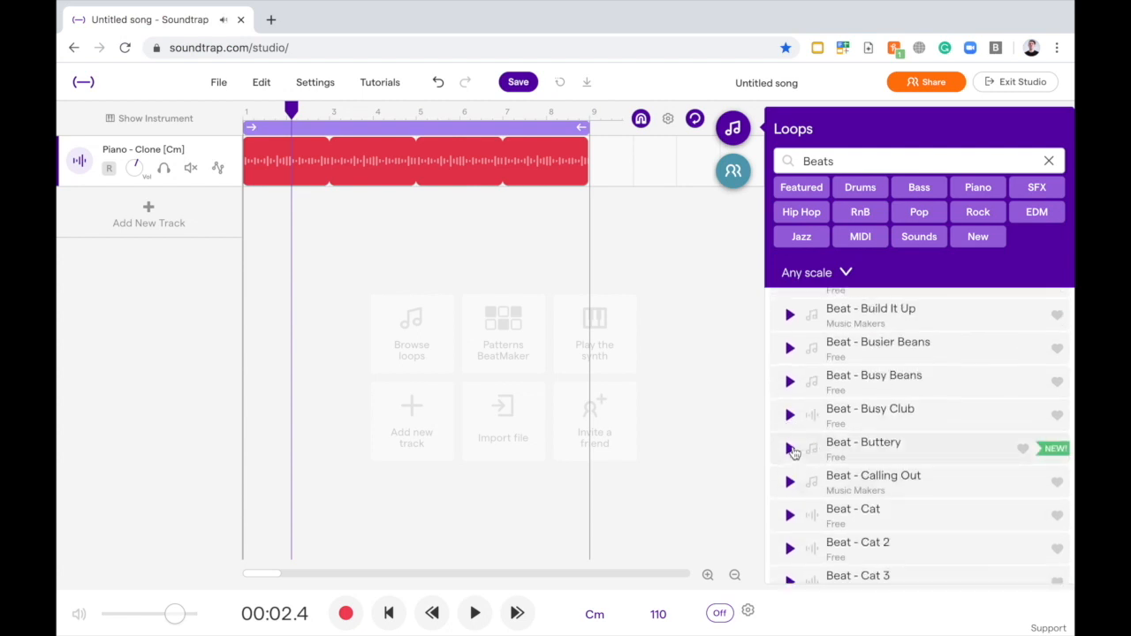
click(790, 449)
scroll(793, 451, up, 1)
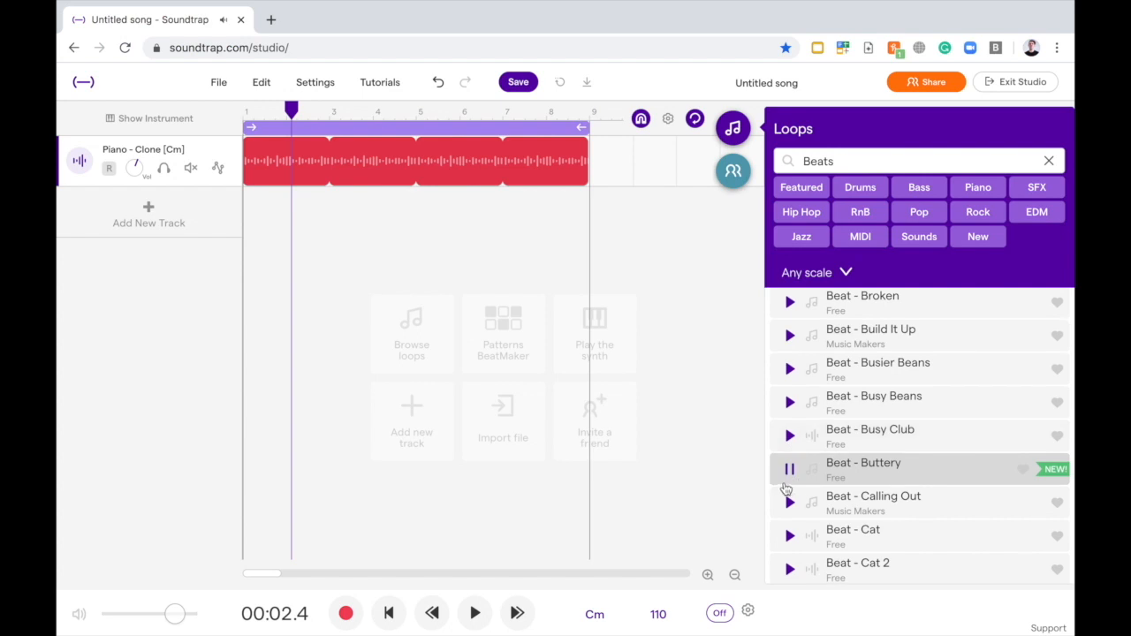
double_click(878, 469)
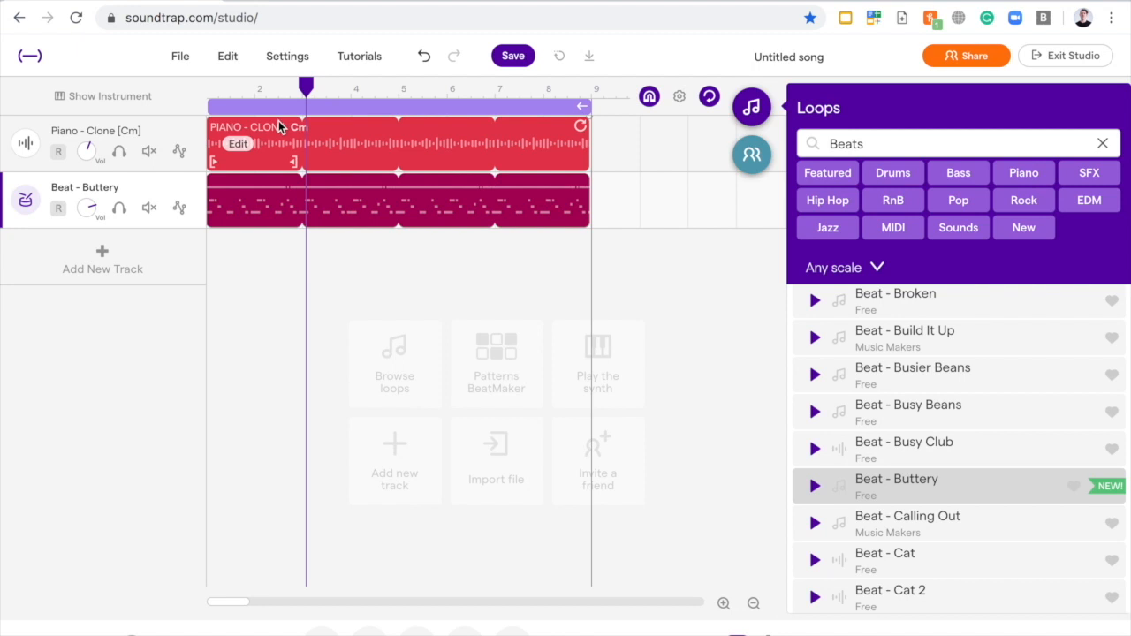
Play back the piano and beat tracks together from the start
drag(353, 84, 377, 87)
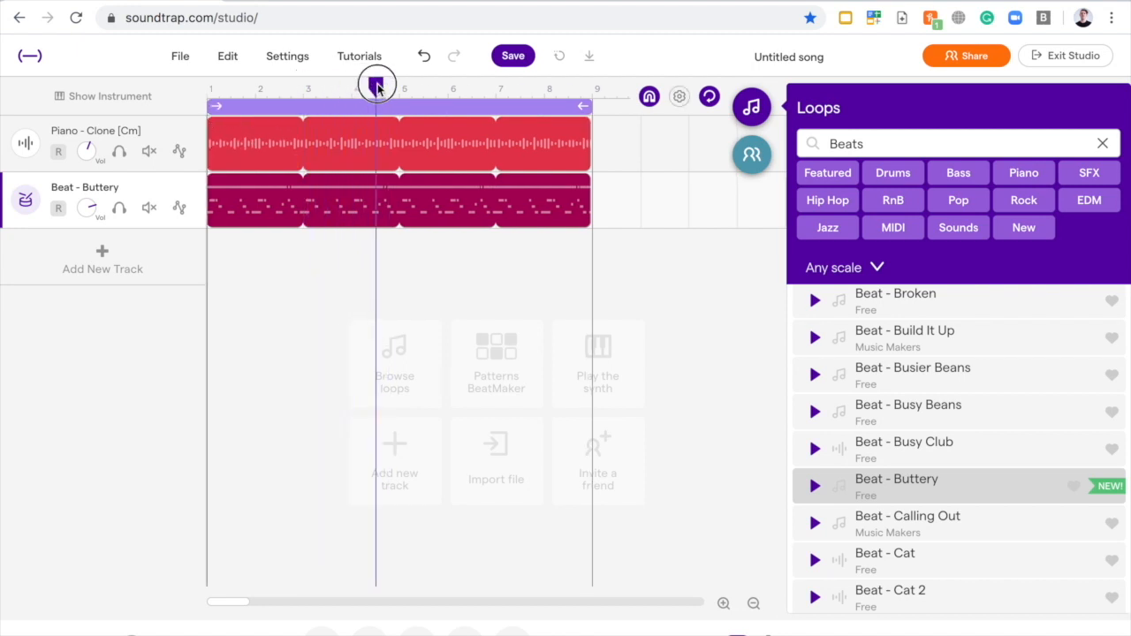
scroll(387, 91, right, 1)
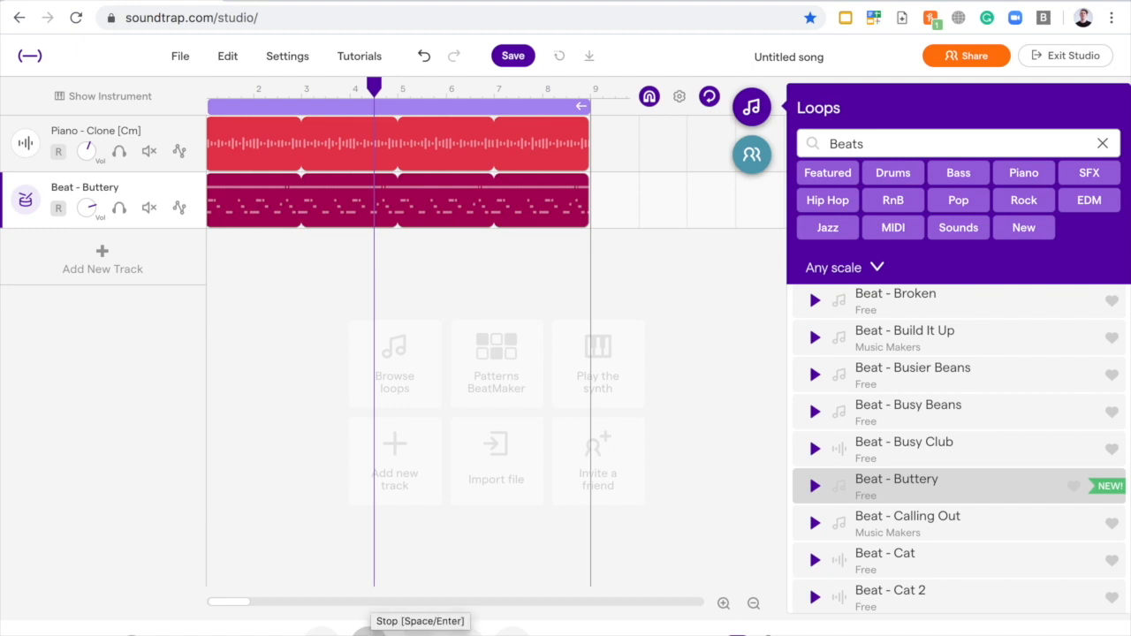
click(370, 634)
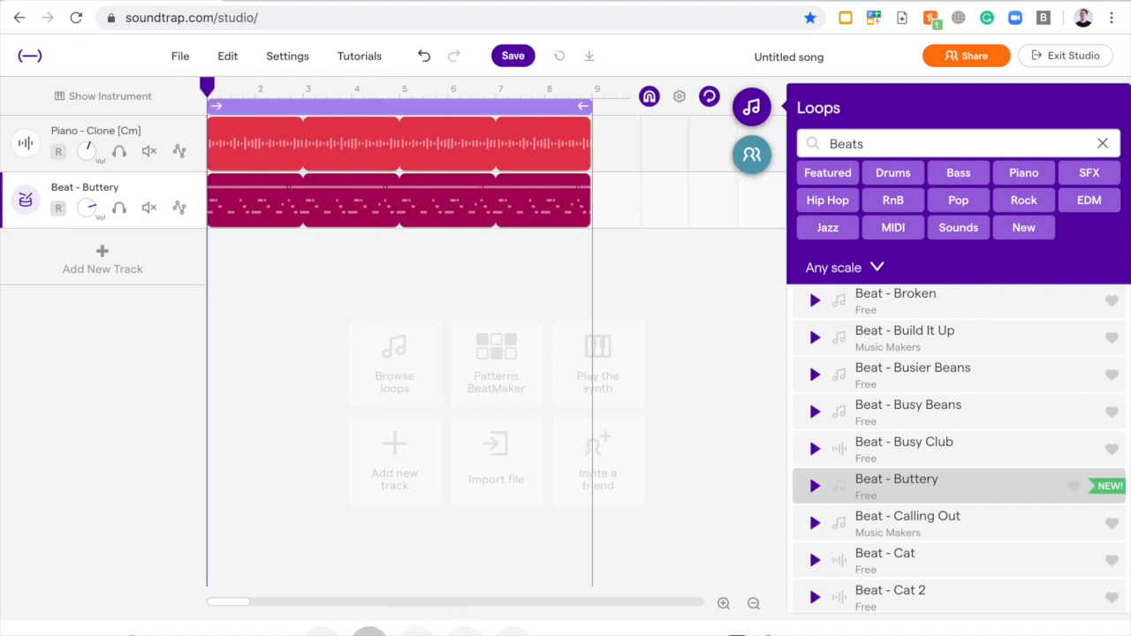
click(464, 633)
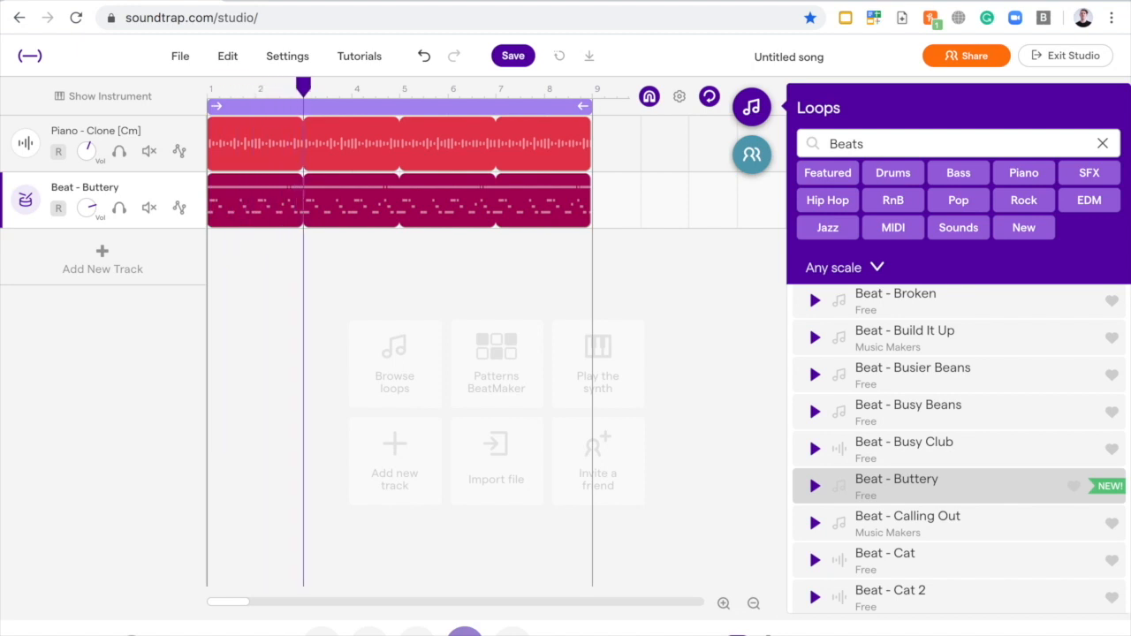
click(464, 633)
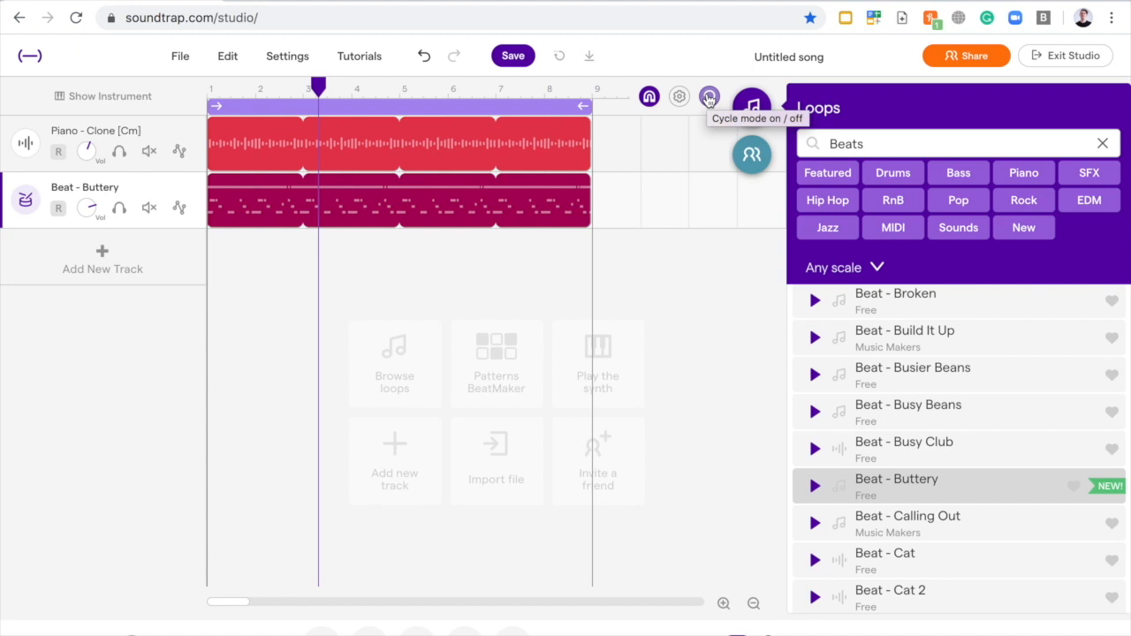
Turn off cycle mode and extend the Beat - Buttery region to loop for about 16 bars
click(709, 97)
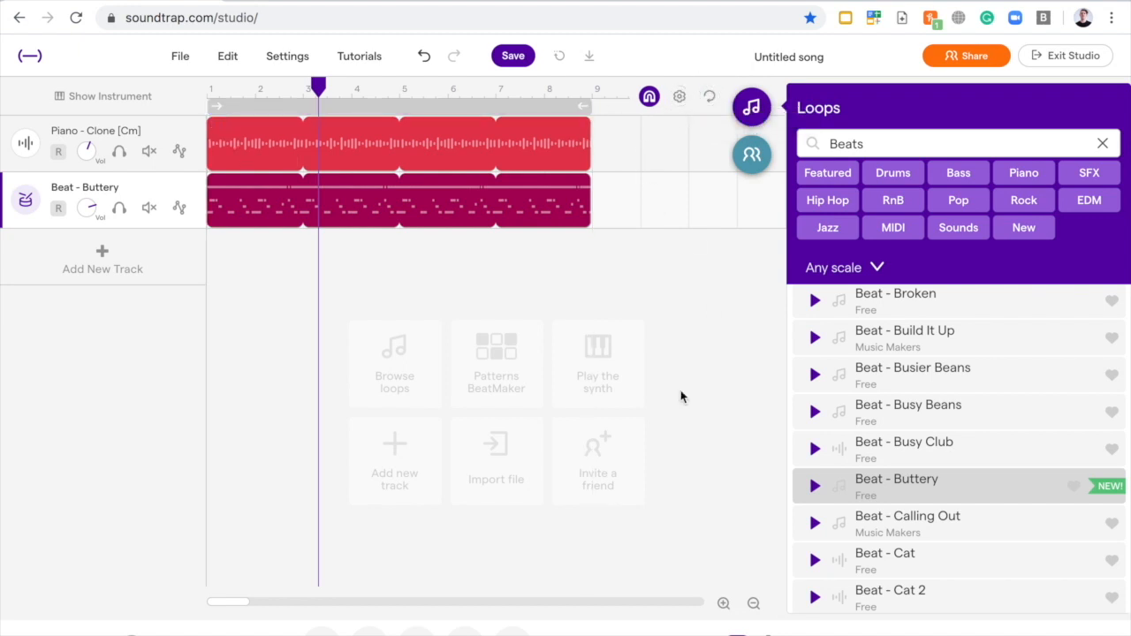
mouse_move(312, 208)
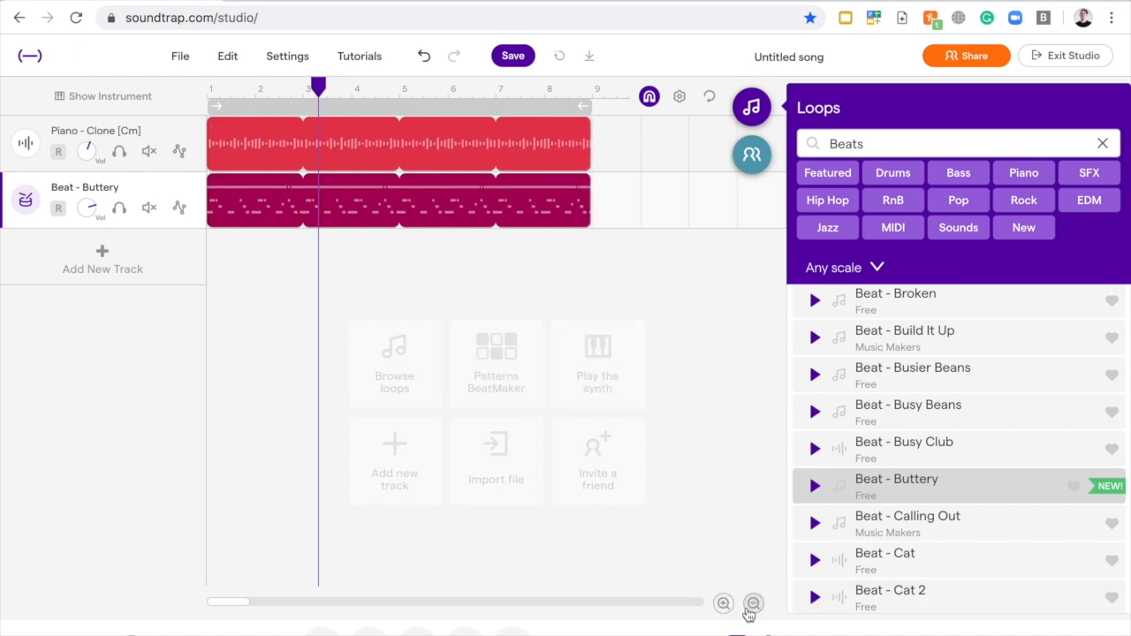
click(754, 604)
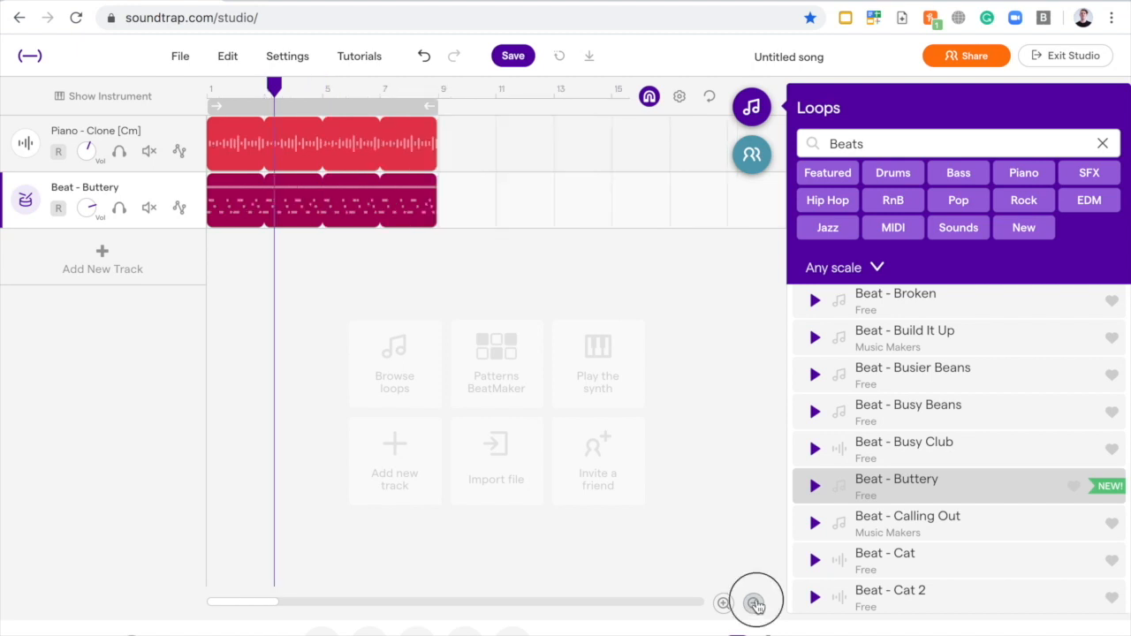
click(754, 604)
click(754, 605)
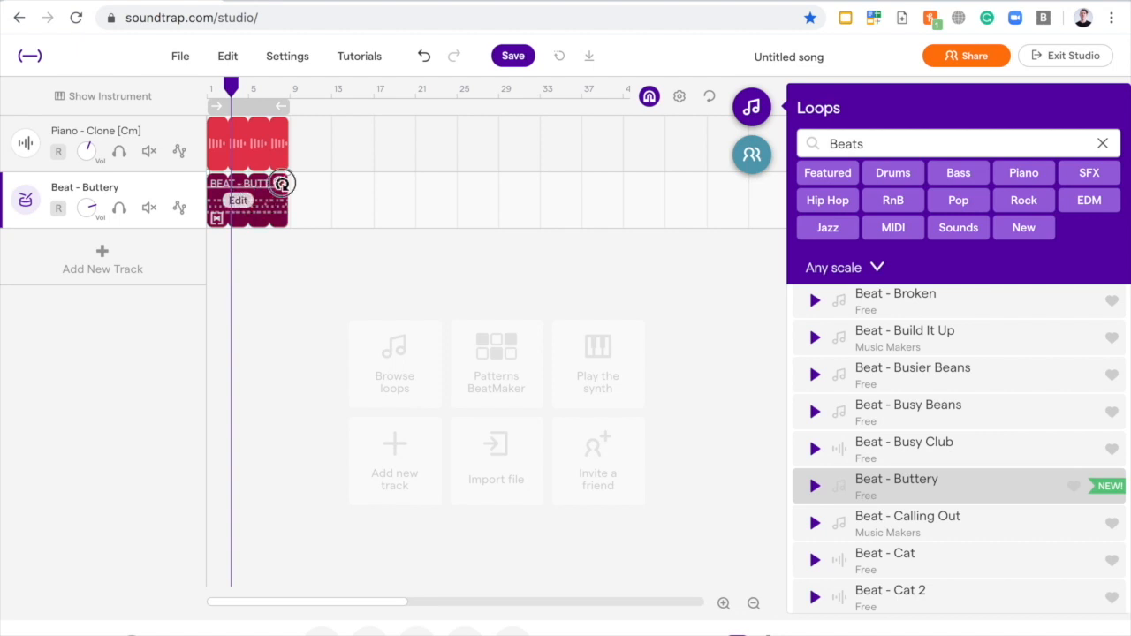
drag(281, 183, 363, 184)
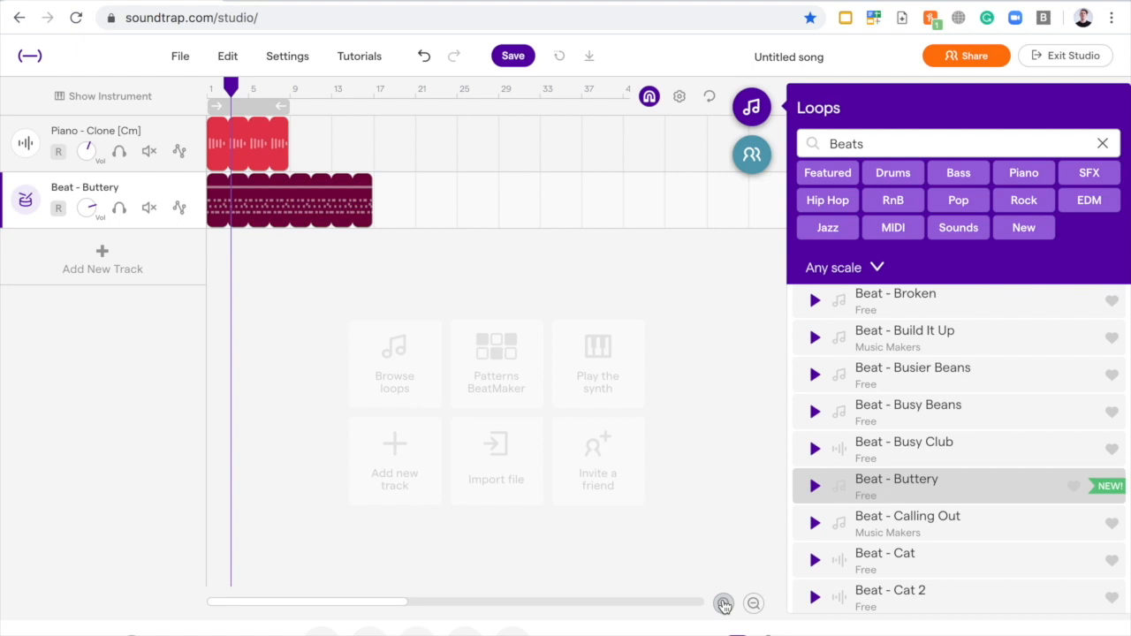
Filter the loop browser to Synth loops, preview Synth - Bounce 2, and add it as a new track
click(723, 603)
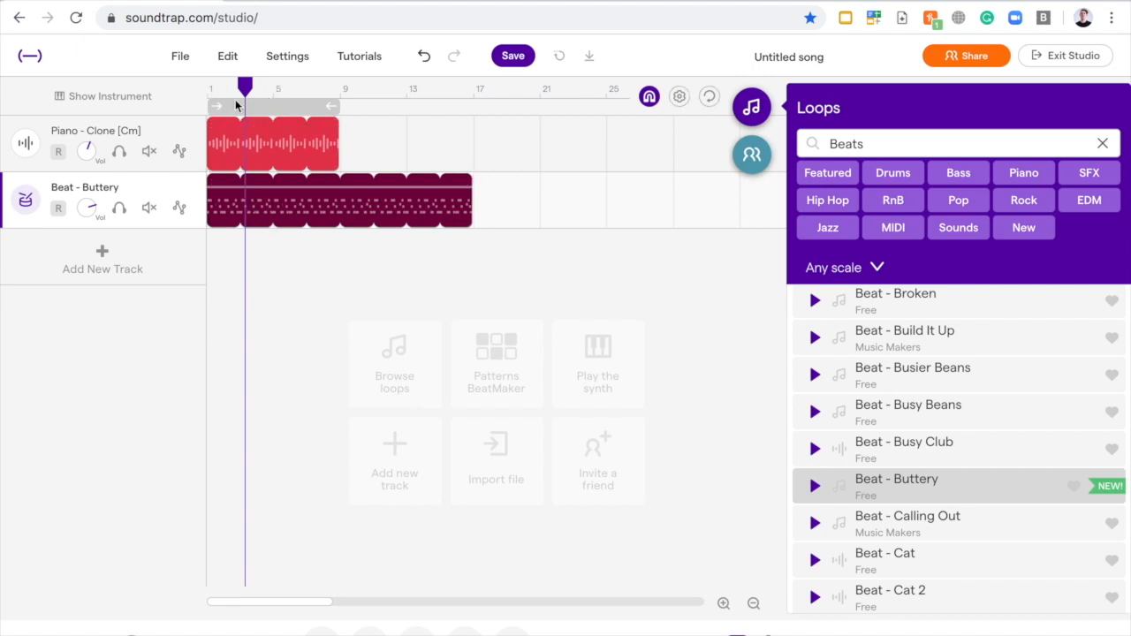
mouse_move(237, 191)
mouse_move(365, 202)
scroll(940, 458, down, 1)
scroll(939, 458, down, 5)
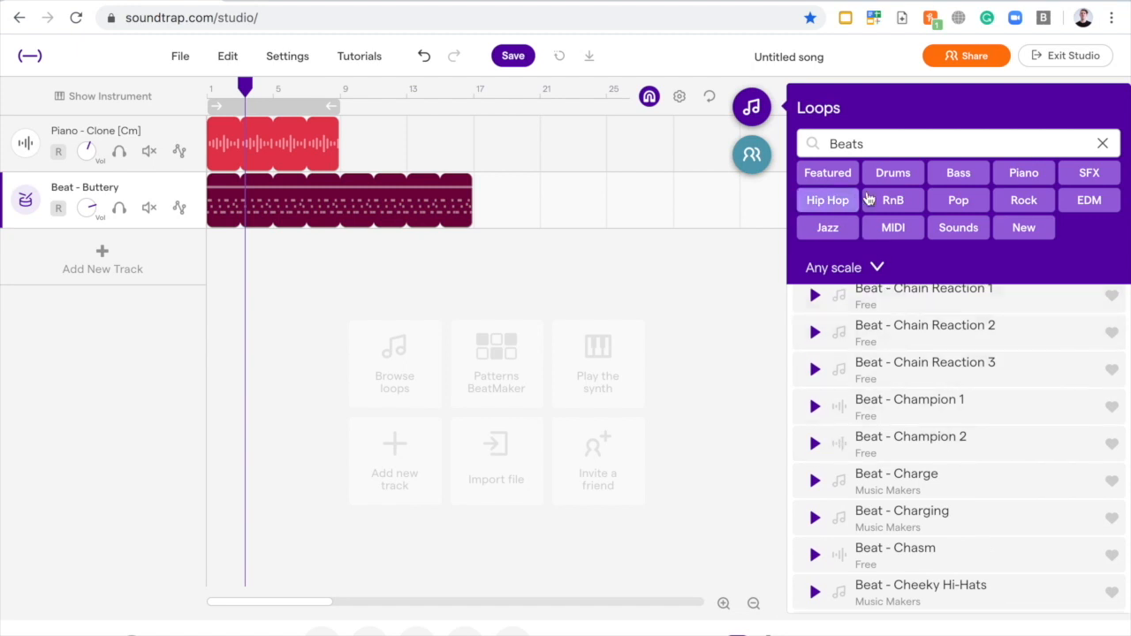
click(1104, 143)
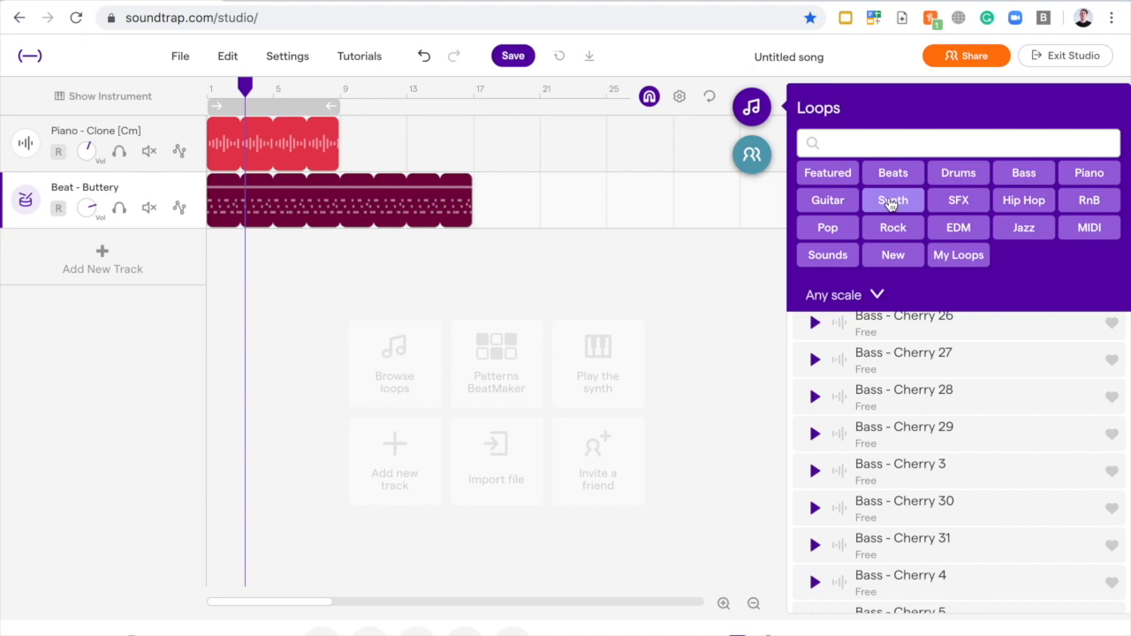
click(891, 202)
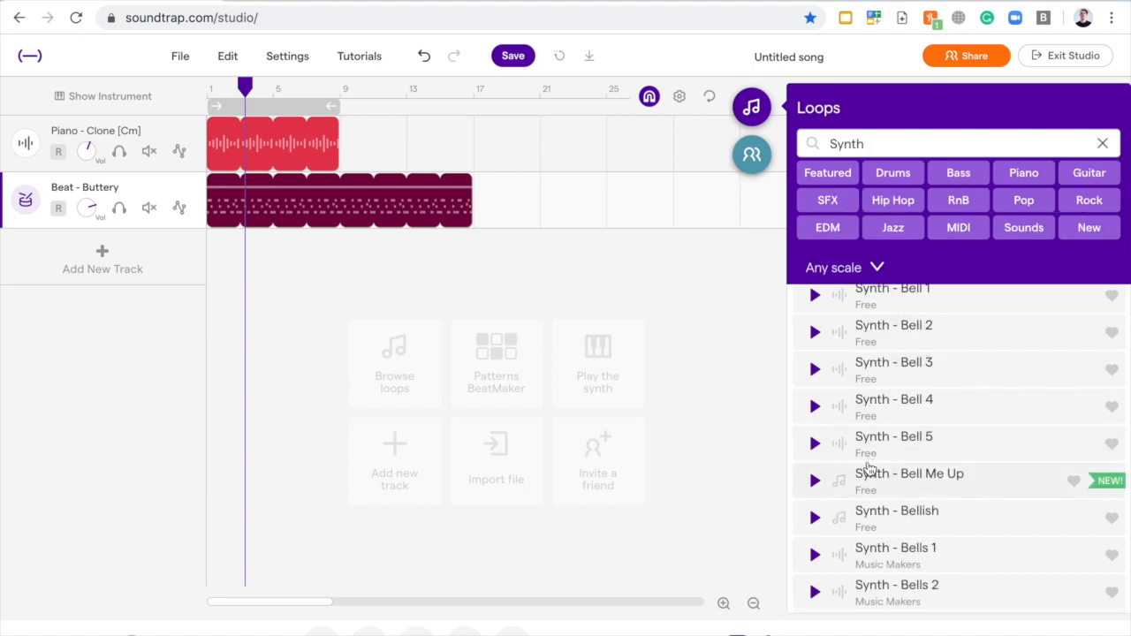
scroll(866, 464, down, 10)
click(811, 443)
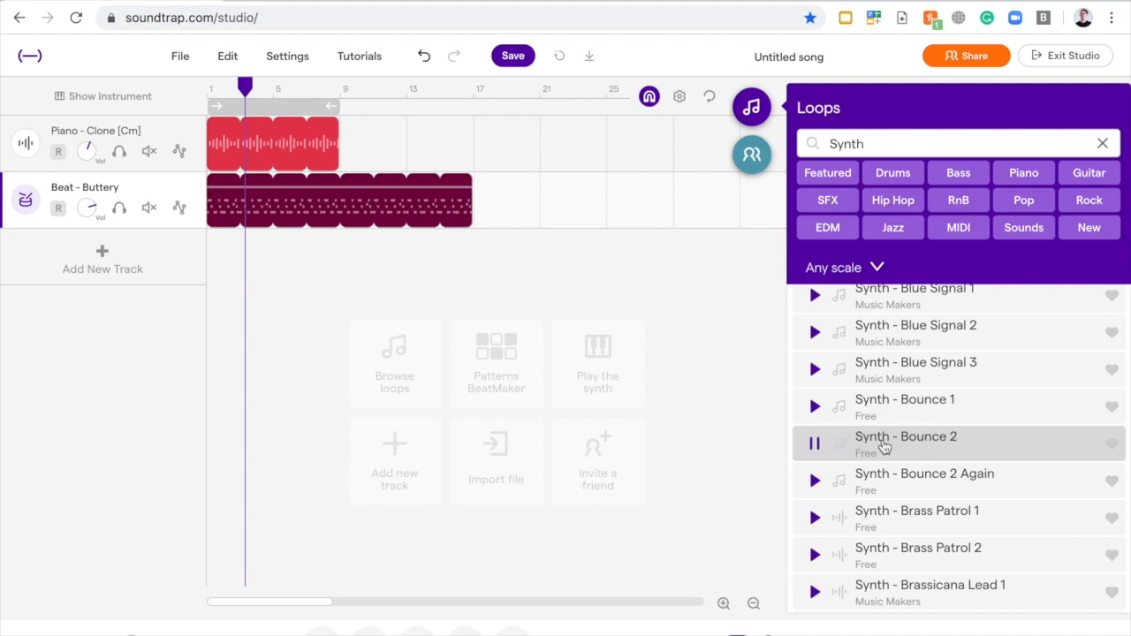
click(813, 445)
click(917, 445)
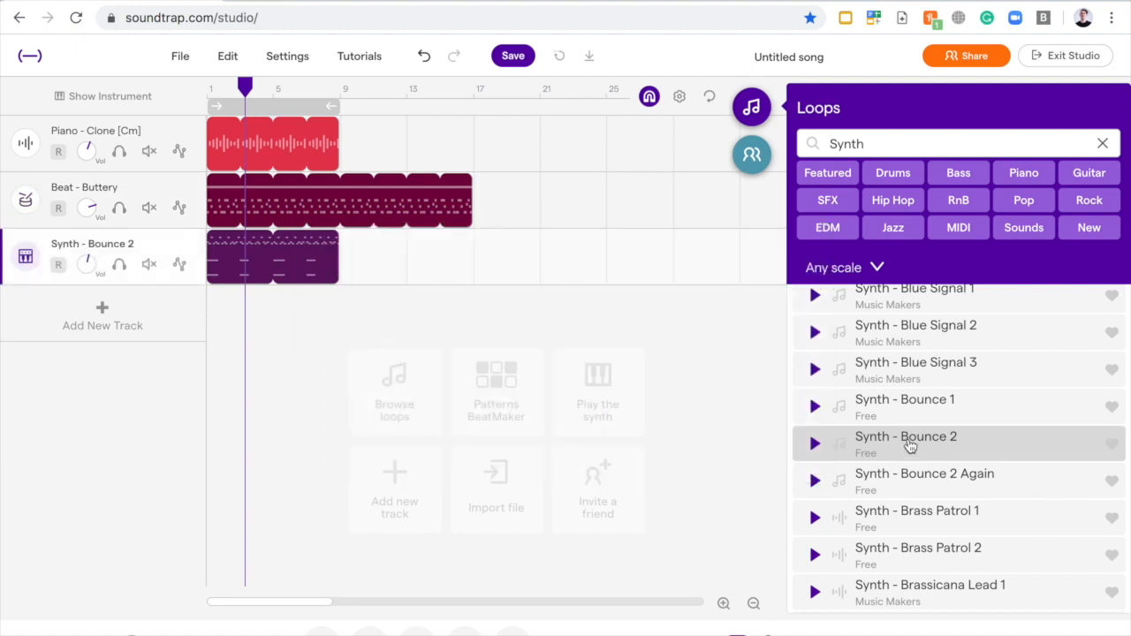
Move the Synth - Bounce 2 region to start at bar 9 and extend the piano loop to about 16 bars
mouse_move(316, 235)
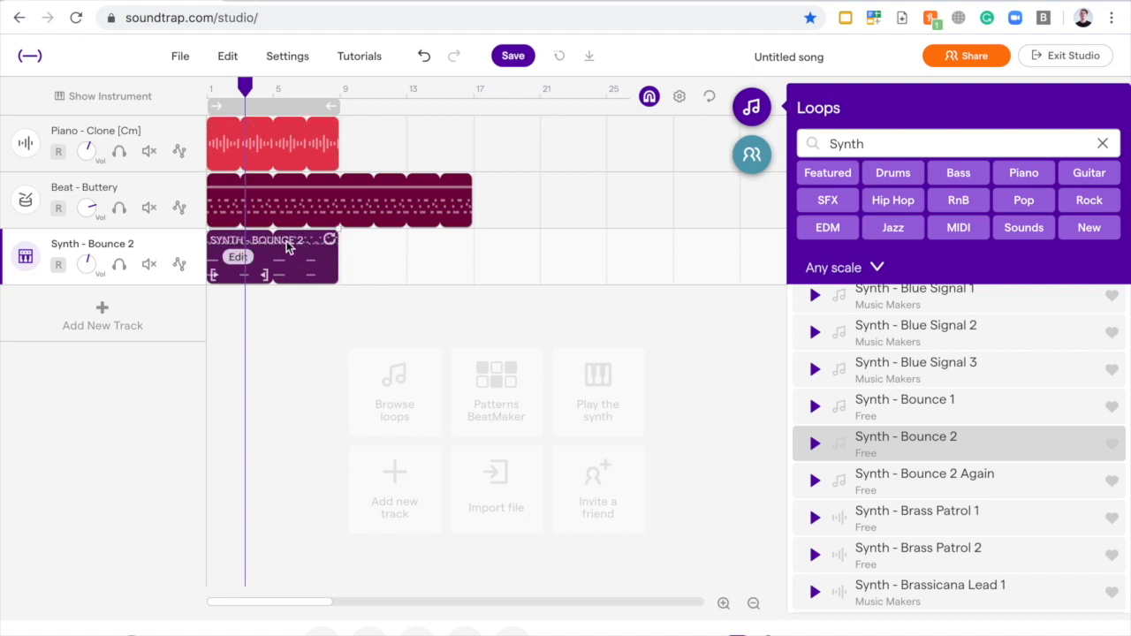
drag(308, 250, 432, 257)
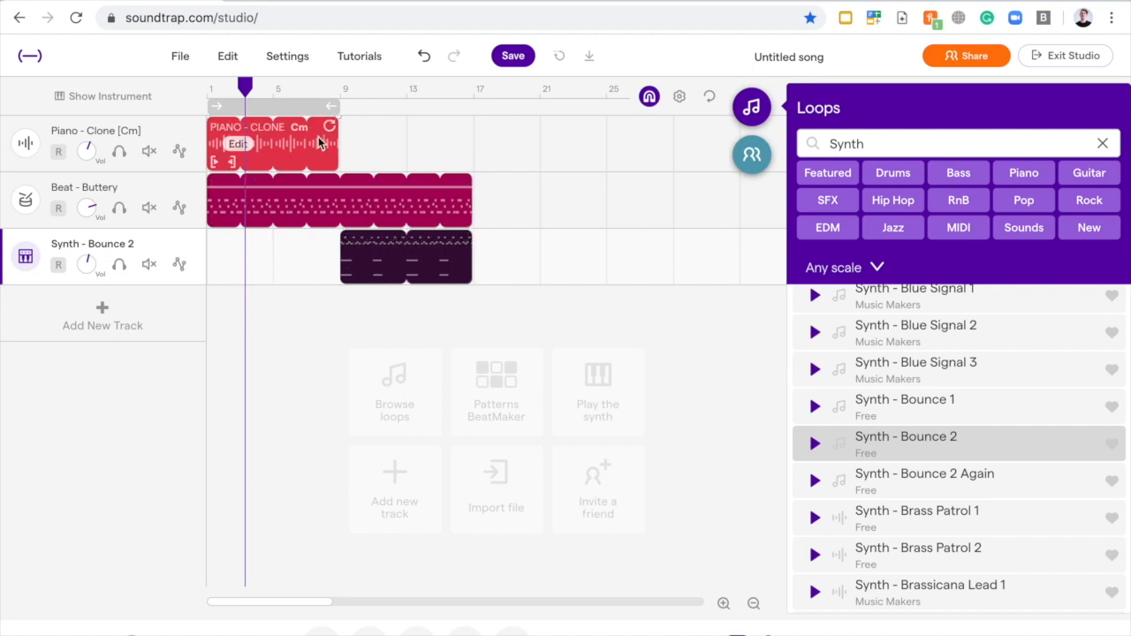
drag(329, 126, 446, 128)
Play back the arrangement from the beginning and reposition the playhead
click(206, 89)
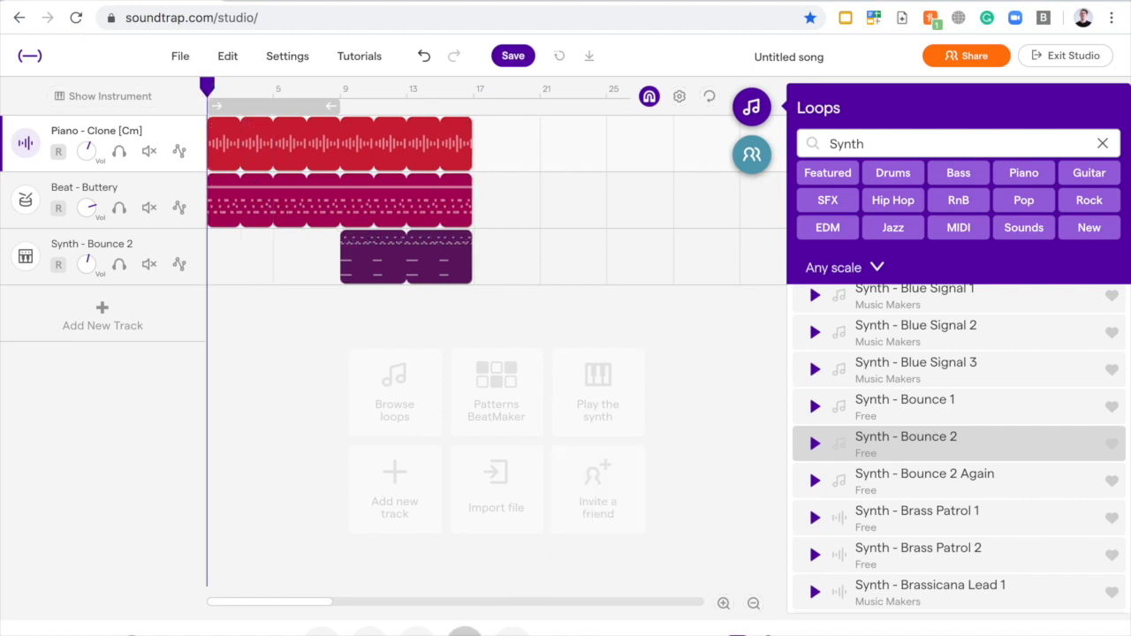
click(465, 631)
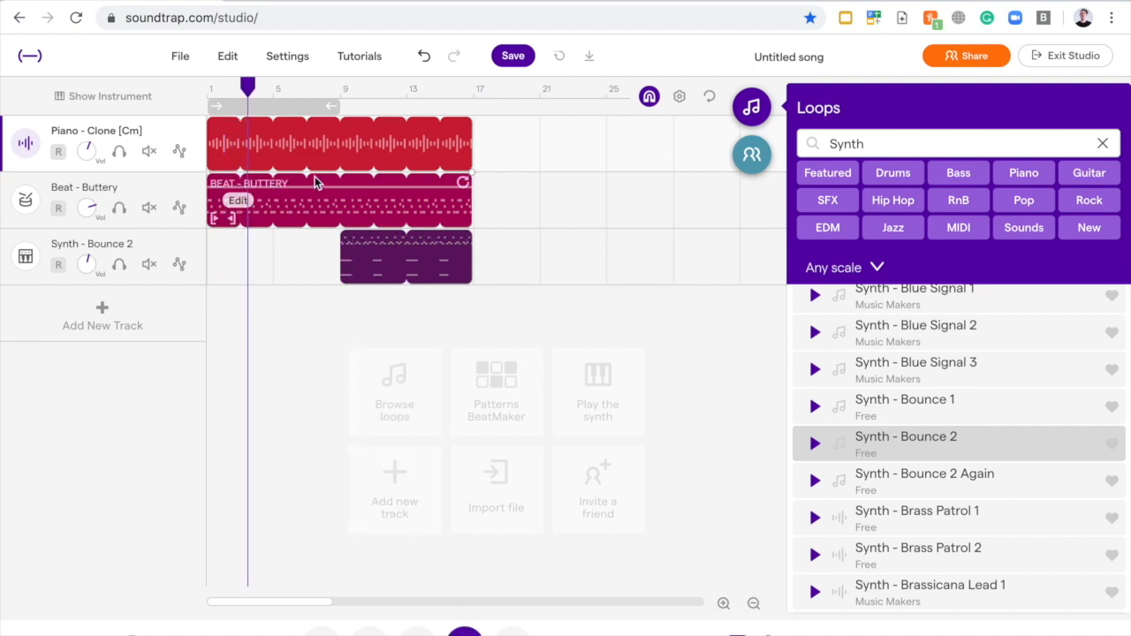
click(327, 88)
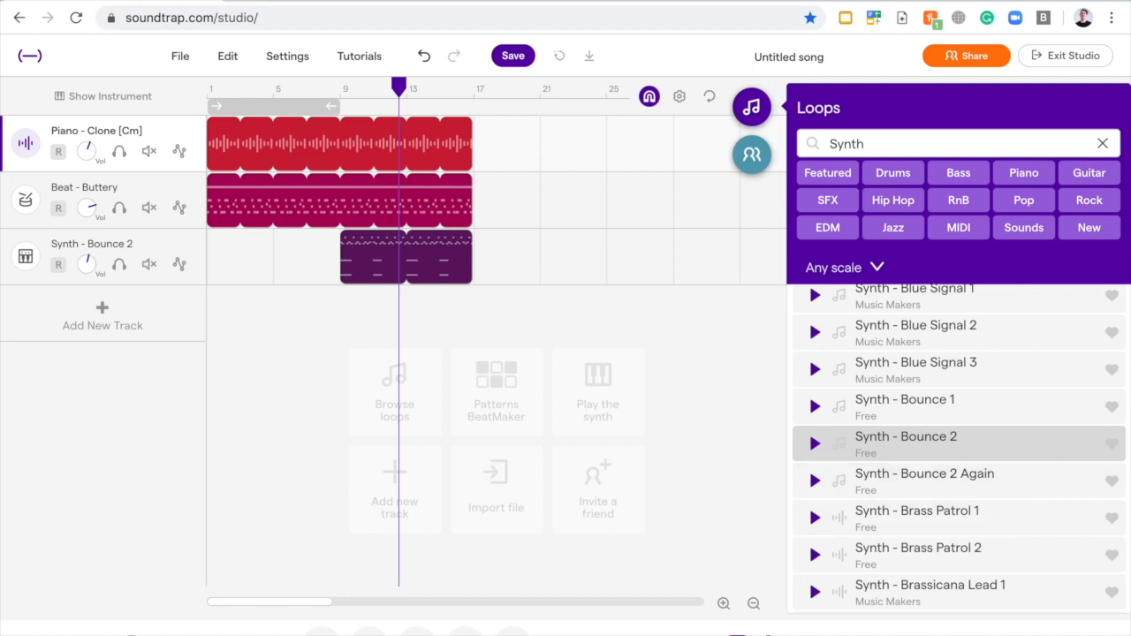
Set the project key to E minor
click(602, 633)
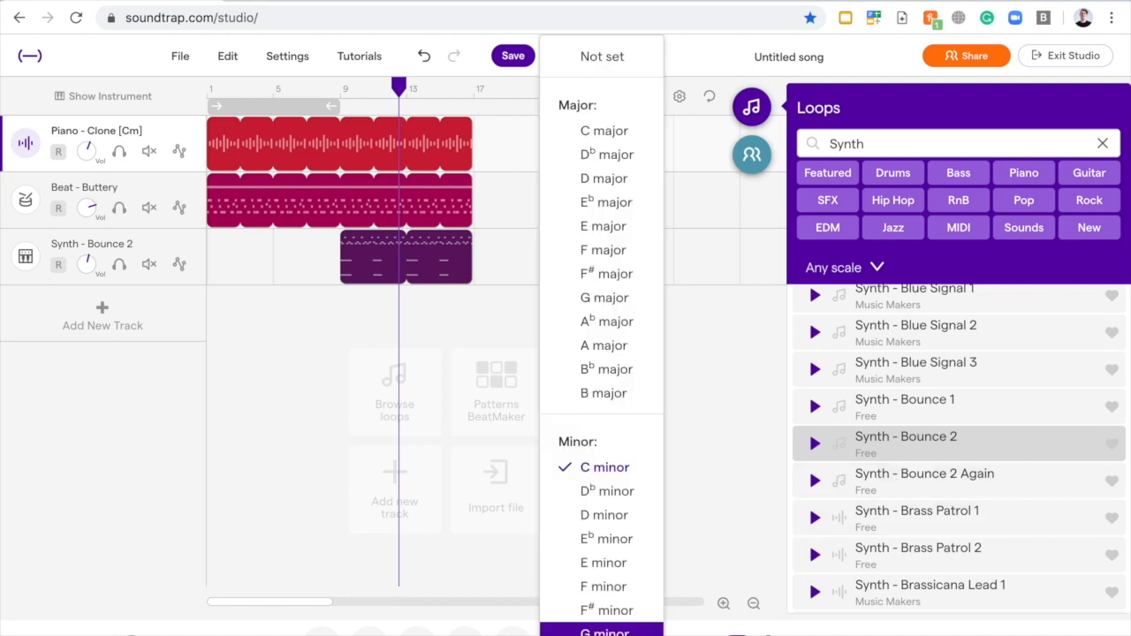
click(606, 563)
click(712, 433)
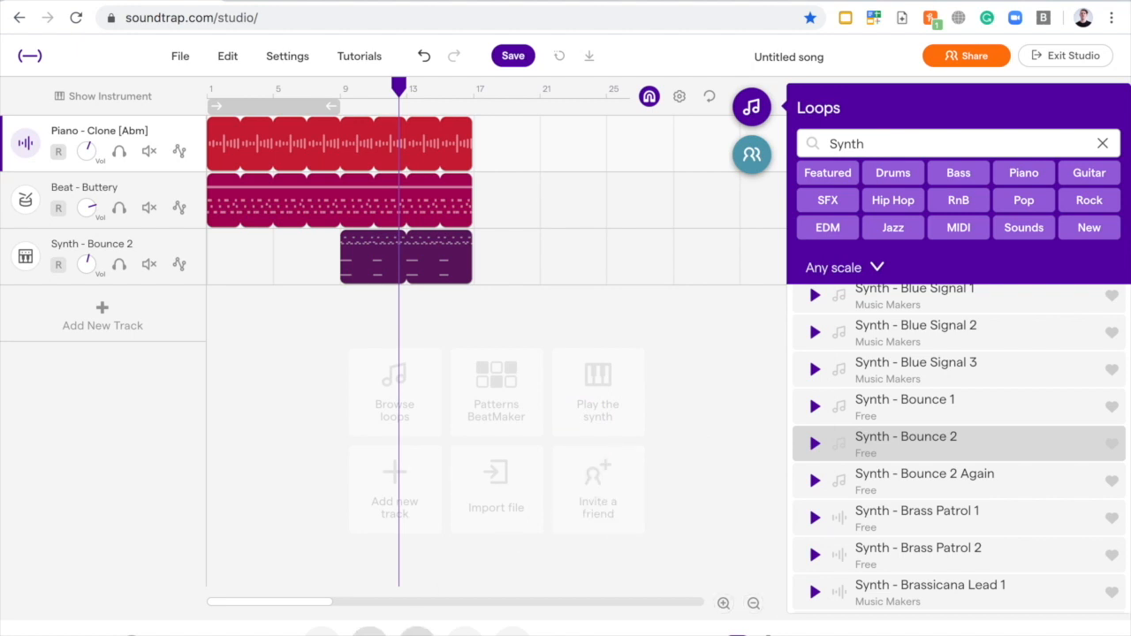
Set the project tempo to 90 BPM and adjust the audio to match the new tempo
click(465, 633)
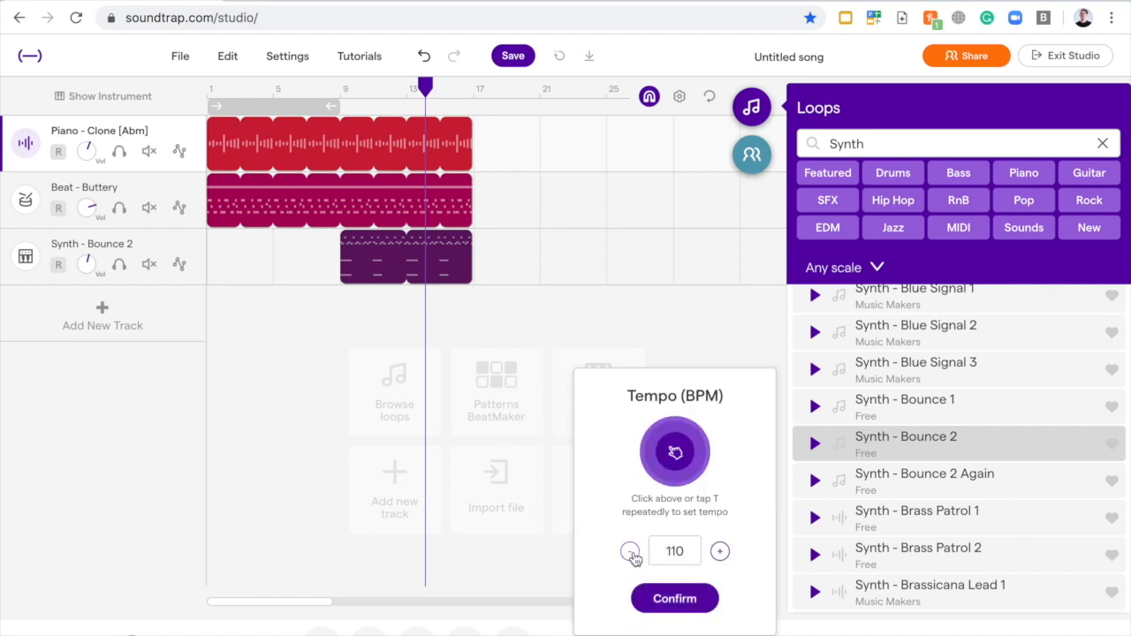
click(687, 551)
text(90)
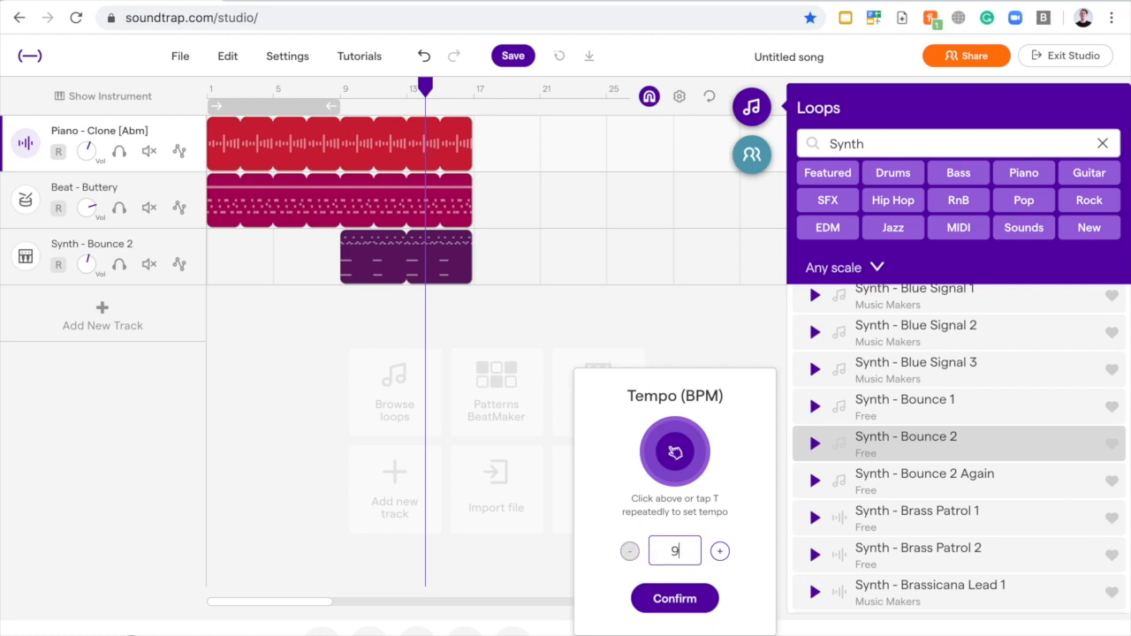
click(687, 600)
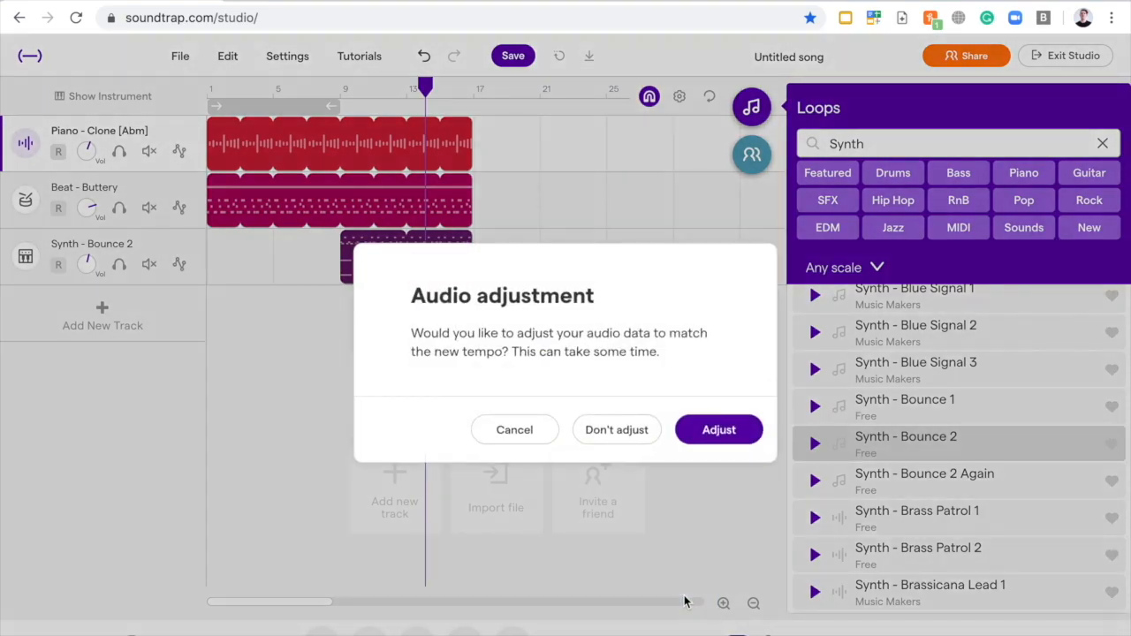
click(720, 430)
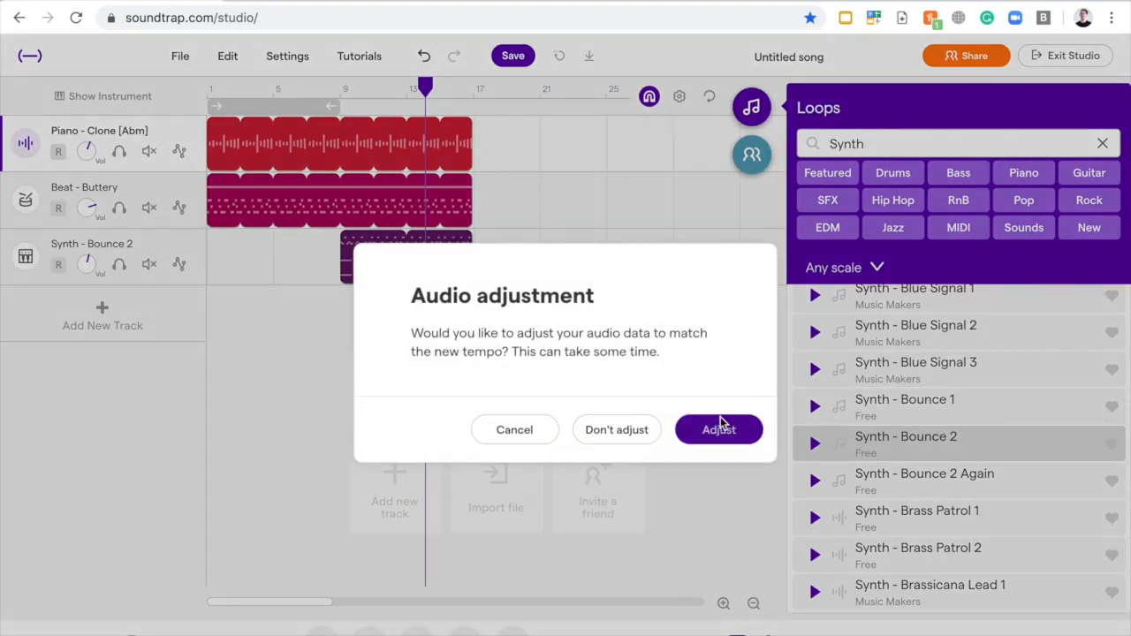